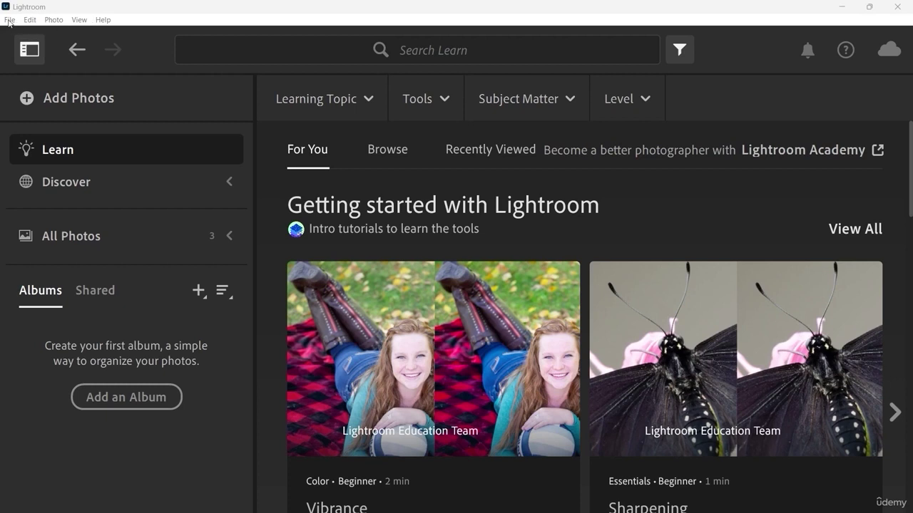
Review the file, edit and photo commands, including the Albums and Stacks options, and inspect the Interface preferences before cancelling them.
{"action": "left_click", "coordinate": [9, 20]}
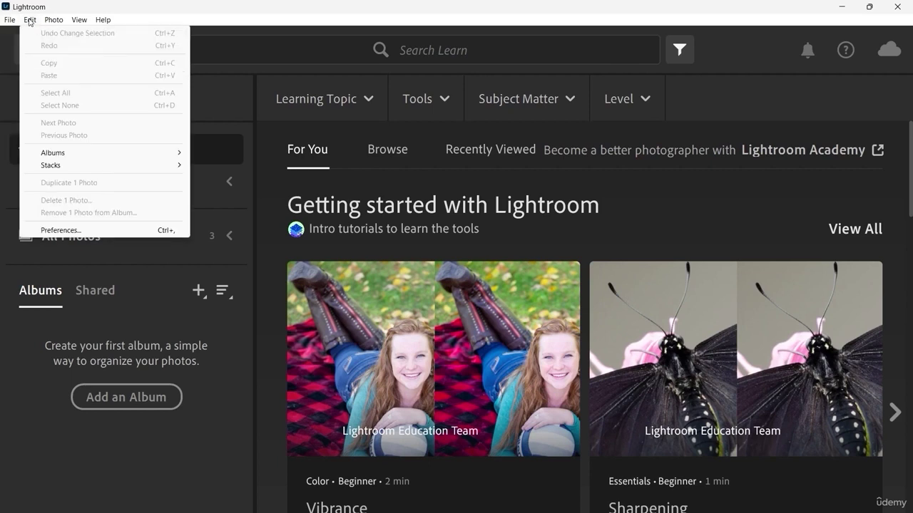
{"action": "mouse_move", "coordinate": [56, 21]}
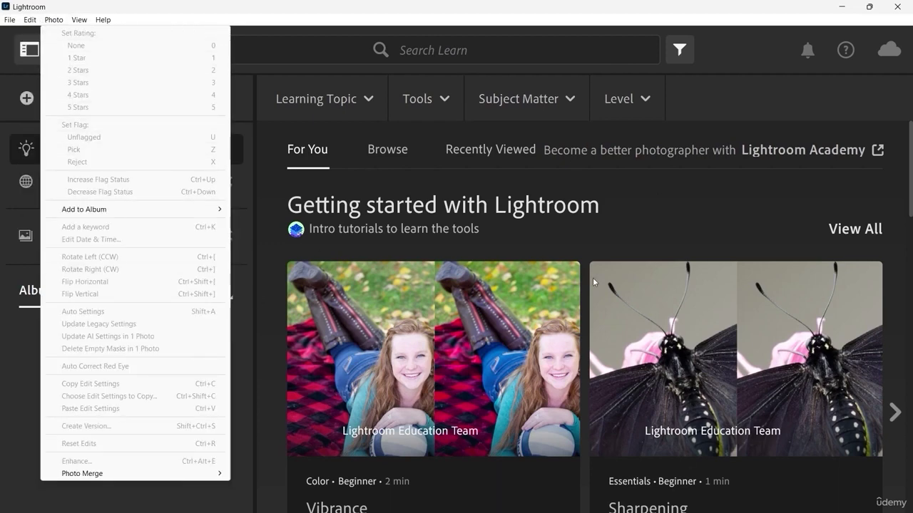
{"action": "mouse_move", "coordinate": [8, 25]}
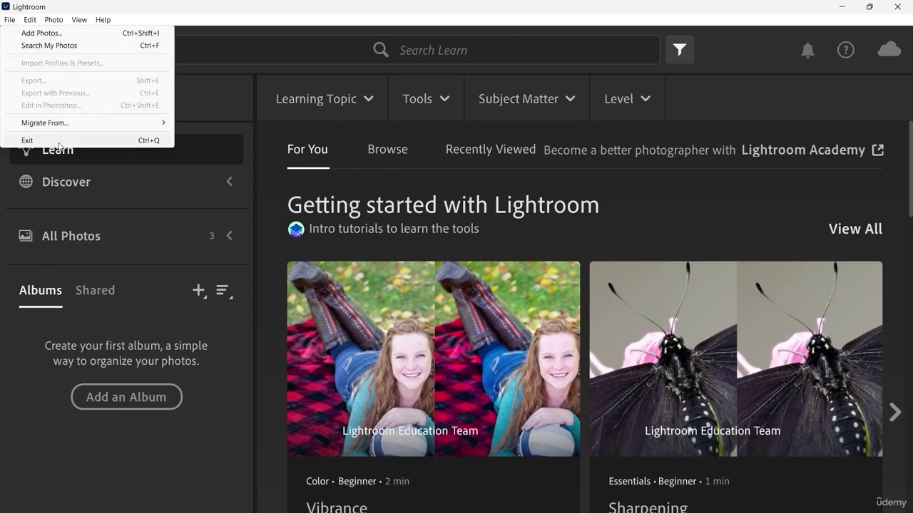
{"action": "mouse_move", "coordinate": [77, 127]}
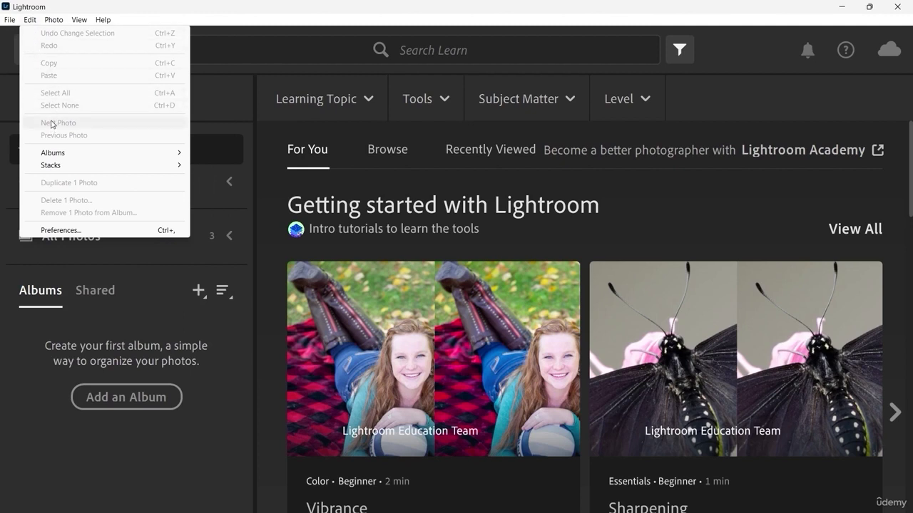
{"action": "mouse_move", "coordinate": [69, 153]}
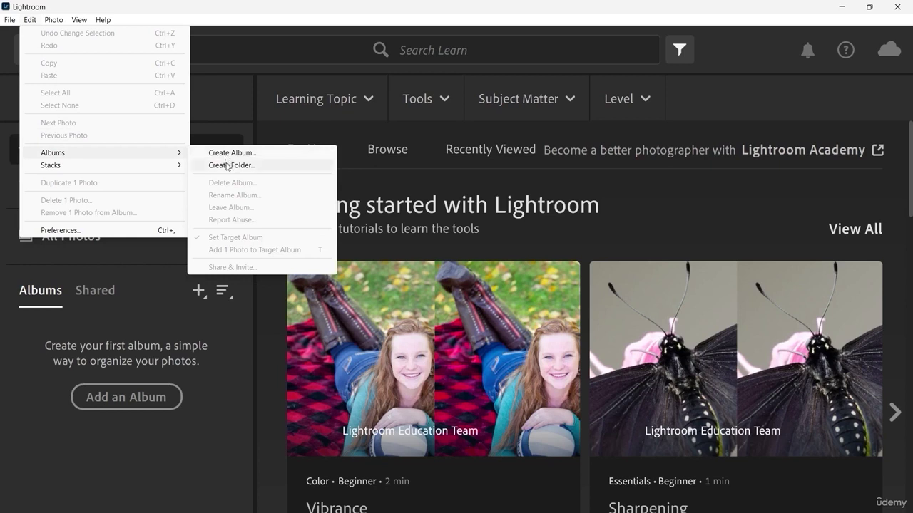
{"action": "mouse_move", "coordinate": [118, 166]}
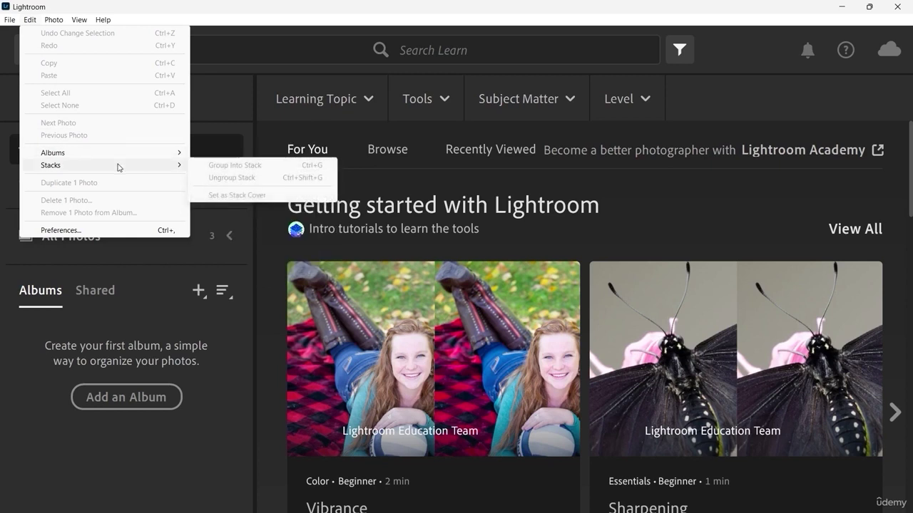
{"action": "left_click", "coordinate": [63, 231]}
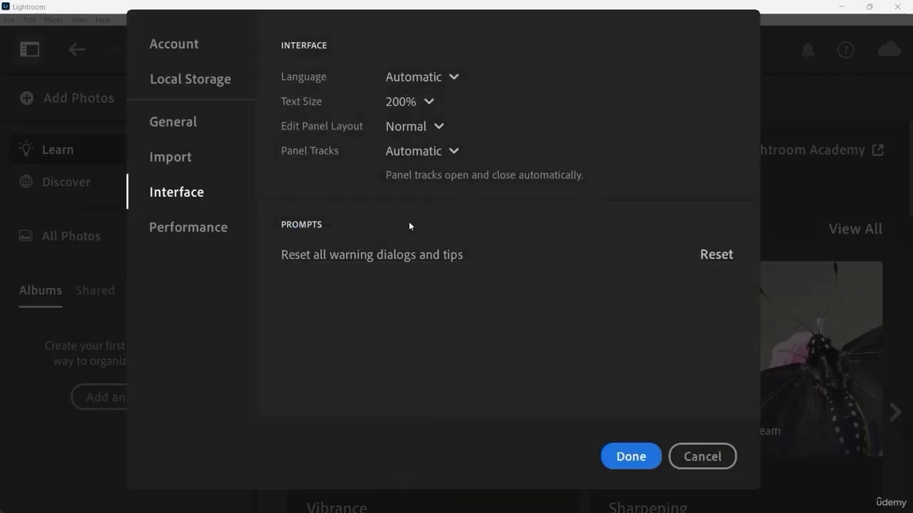
{"action": "left_click", "coordinate": [699, 456]}
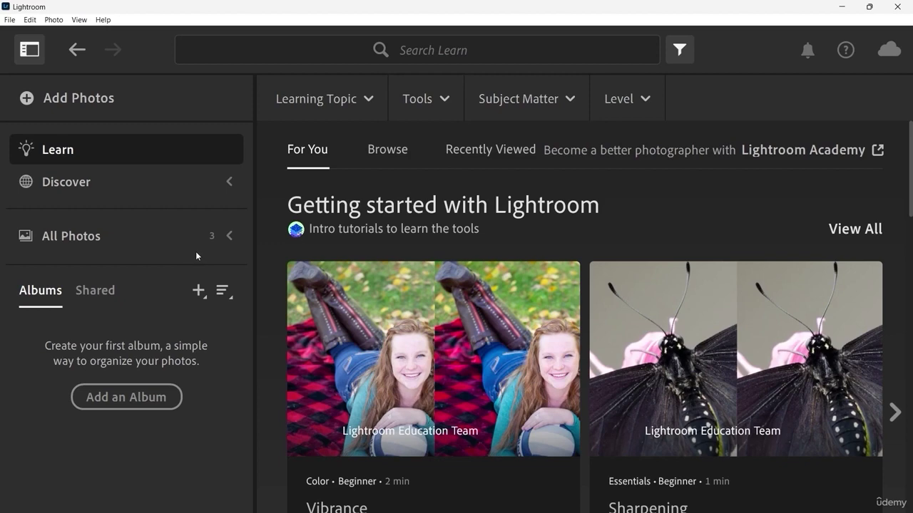
Review the photo, view and help commands, and view the About Lightroom information before closing it.
{"action": "left_click", "coordinate": [62, 23]}
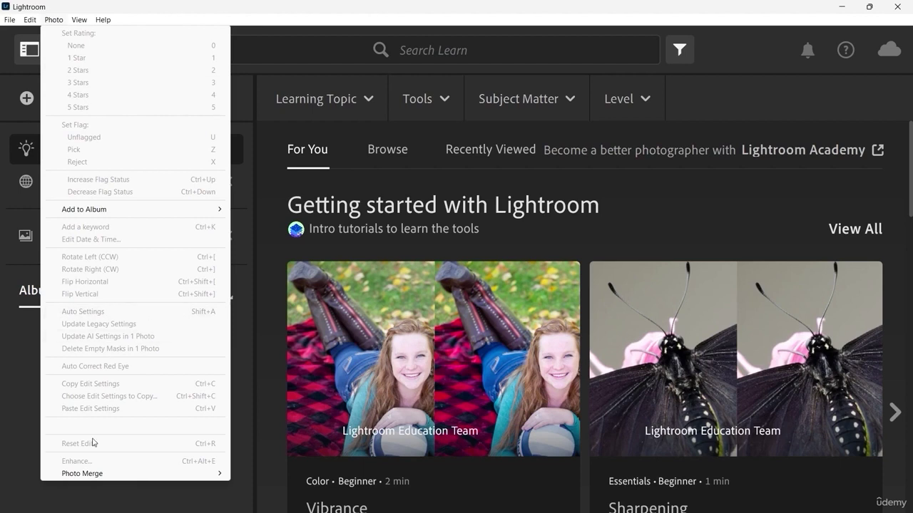
{"action": "mouse_move", "coordinate": [79, 20]}
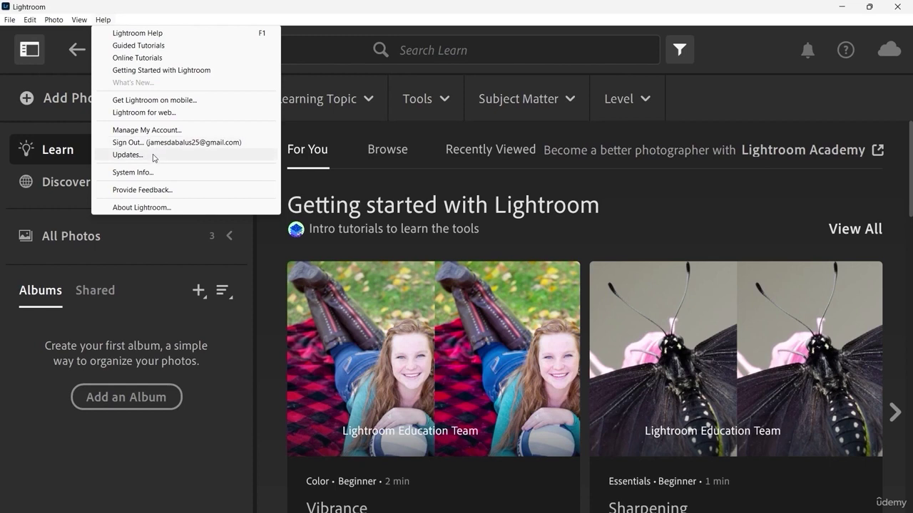
{"action": "left_click", "coordinate": [134, 208]}
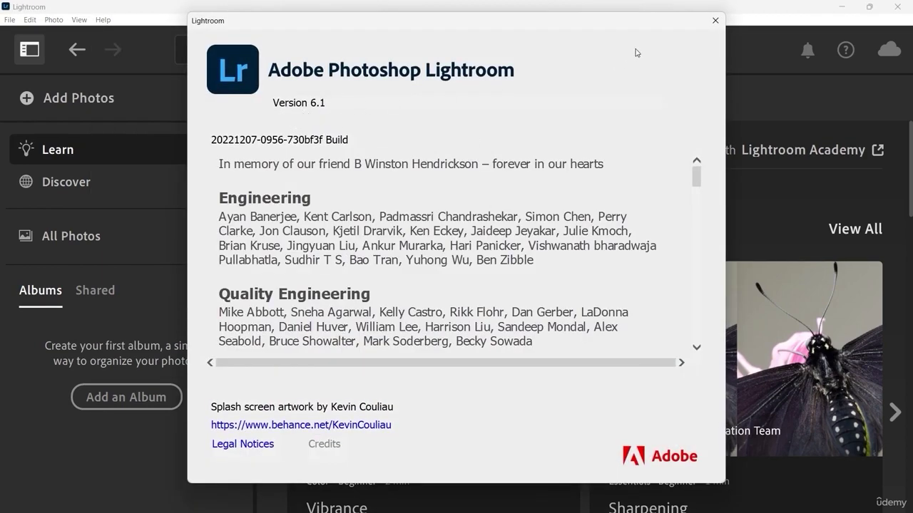
{"action": "left_click", "coordinate": [715, 21]}
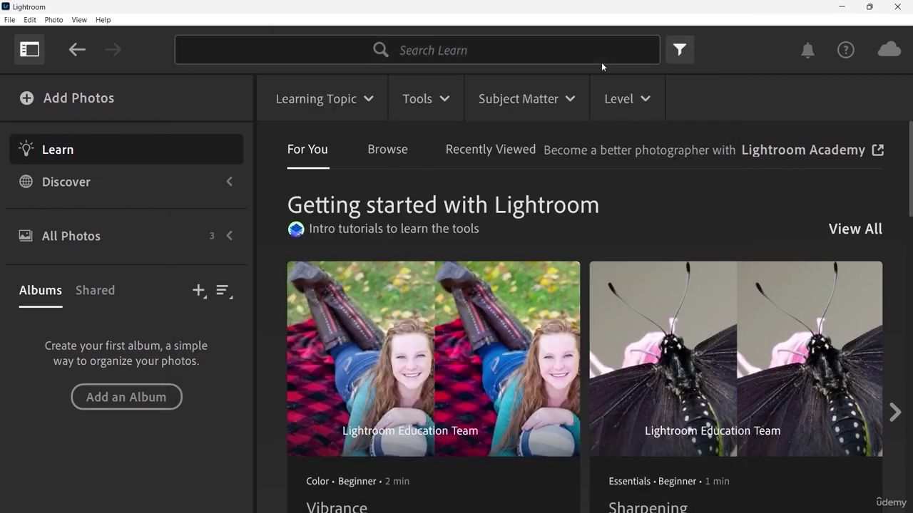
Hide and restore the sidebar, and visit the previous All Photos view before returning to Learn.
{"action": "left_click", "coordinate": [28, 50]}
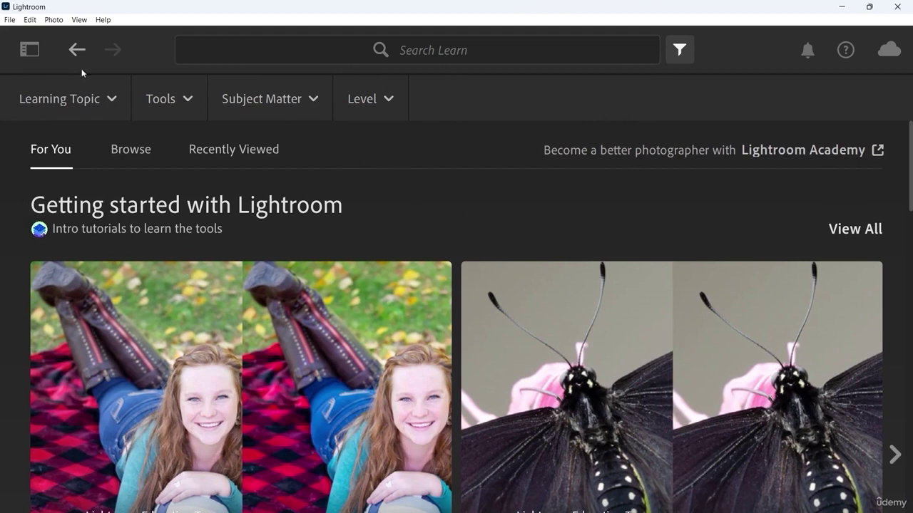
{"action": "left_click", "coordinate": [28, 50]}
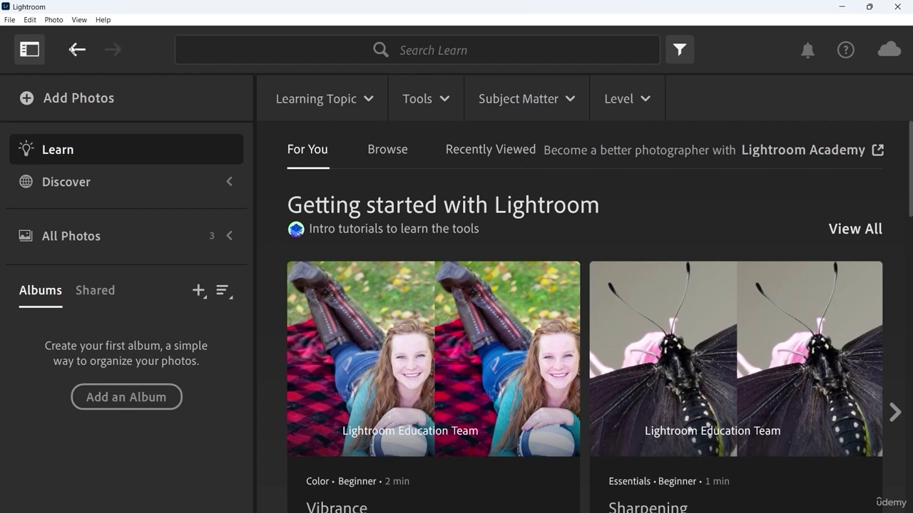
{"action": "left_click", "coordinate": [74, 50]}
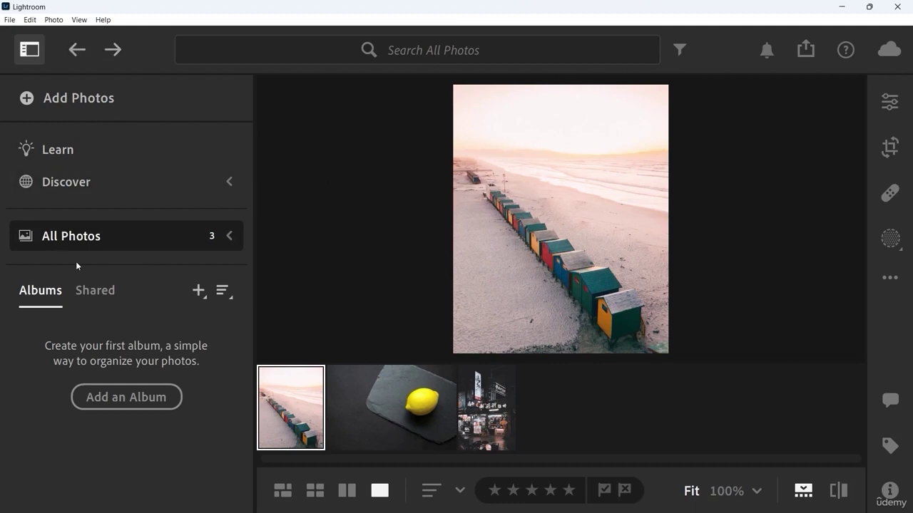
{"action": "left_click", "coordinate": [114, 50]}
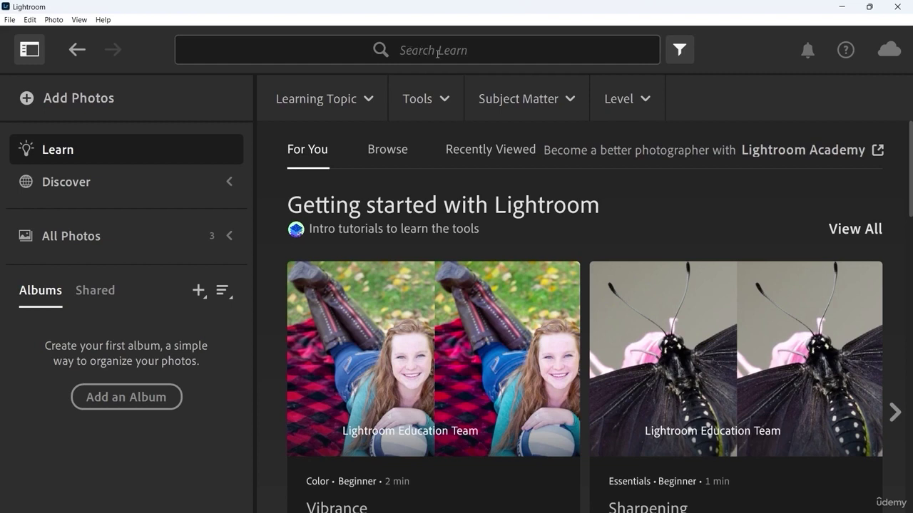
Hide and restore the Learn filter bar, and examine the Learning Topic, Tools and Subject Matter filter options.
{"action": "left_click", "coordinate": [684, 52]}
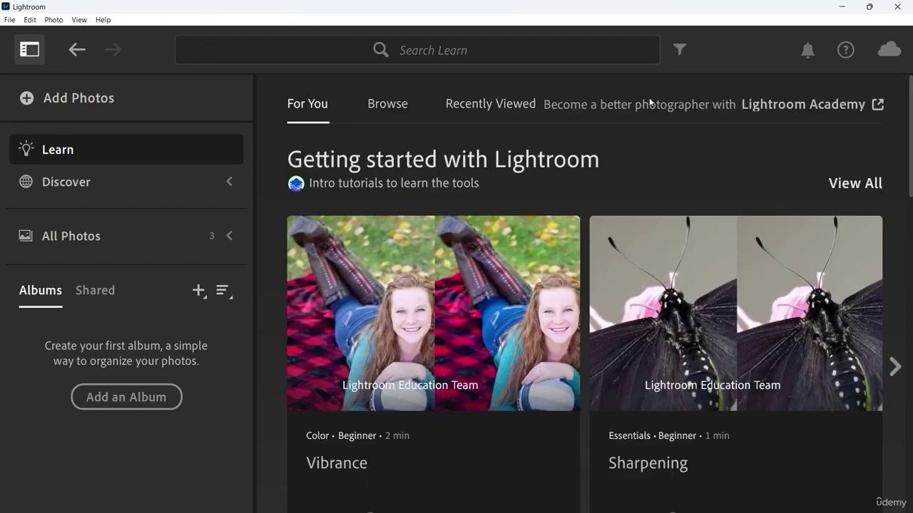
{"action": "left_click", "coordinate": [680, 50]}
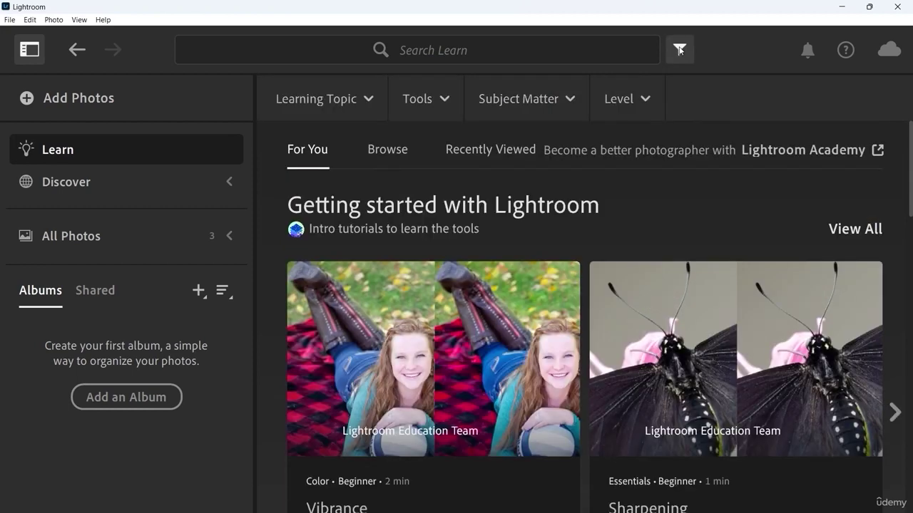
{"action": "left_click", "coordinate": [372, 98]}
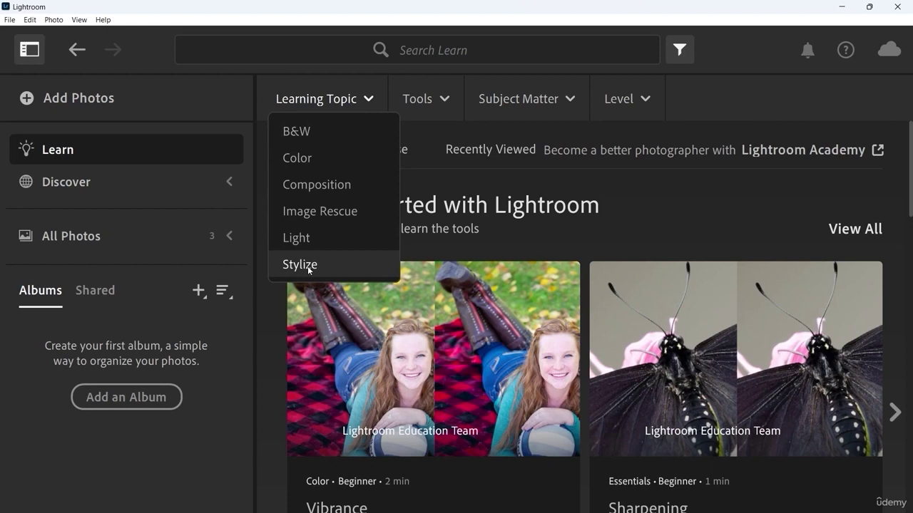
{"action": "left_click", "coordinate": [445, 104]}
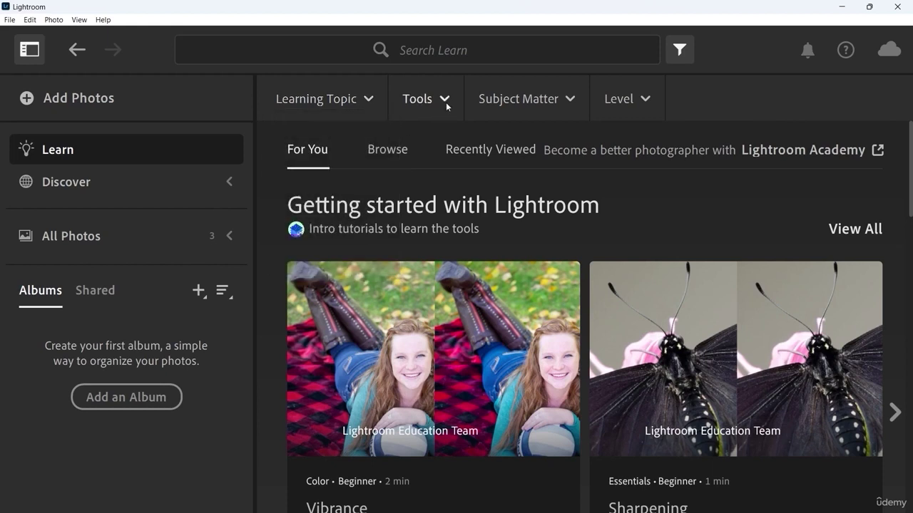
{"action": "left_click", "coordinate": [446, 99]}
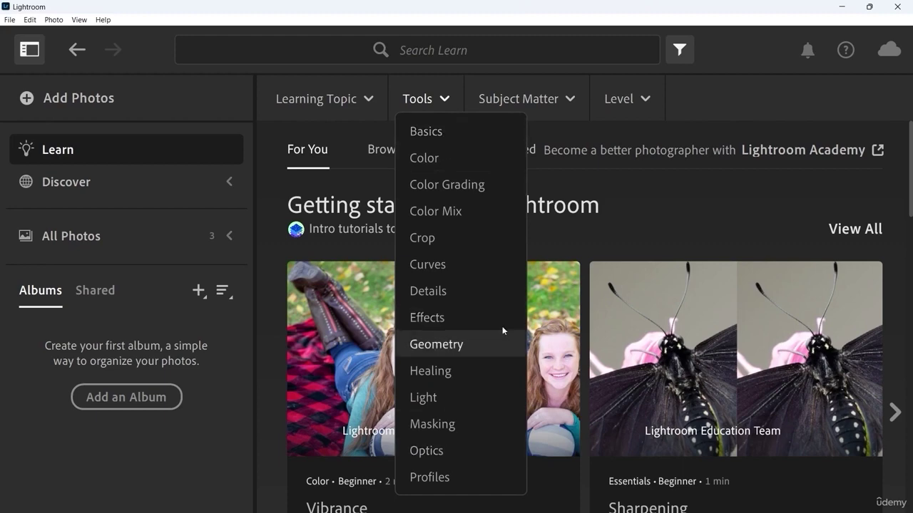
{"action": "left_click", "coordinate": [458, 402]}
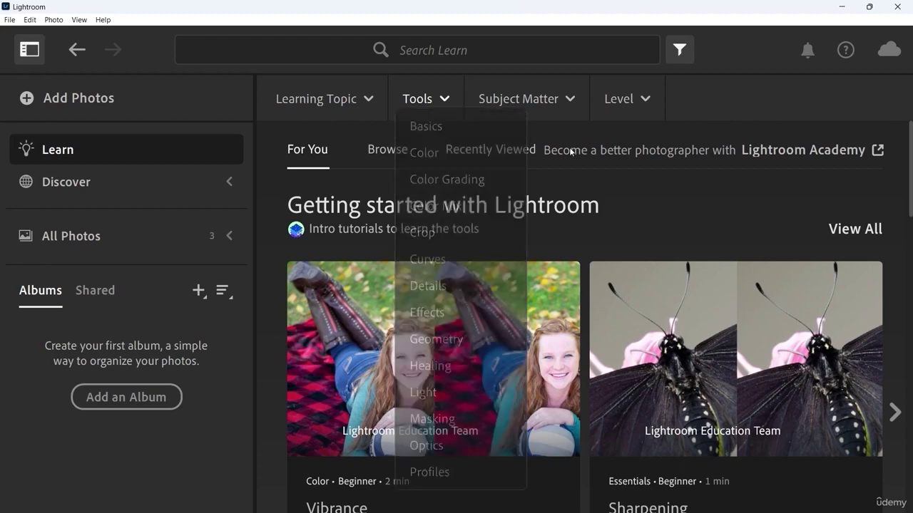
{"action": "left_click", "coordinate": [573, 102]}
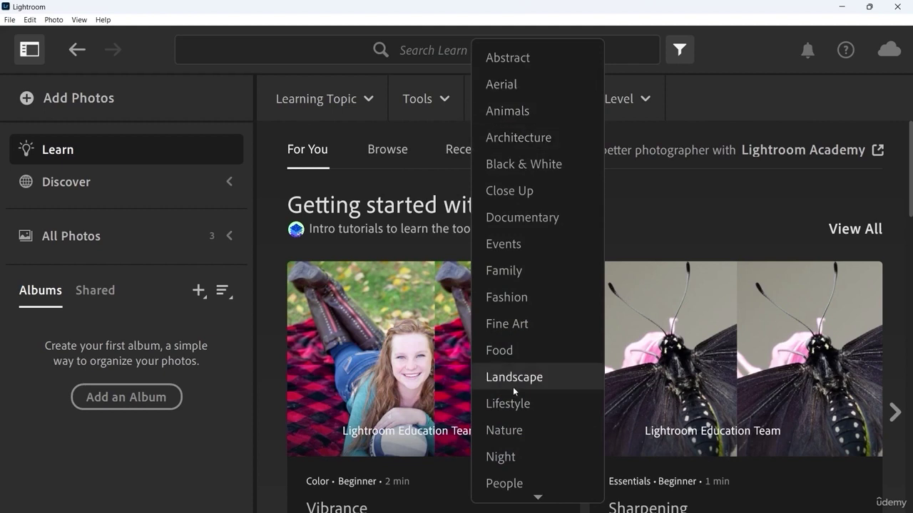
{"action": "mouse_move", "coordinate": [538, 497]}
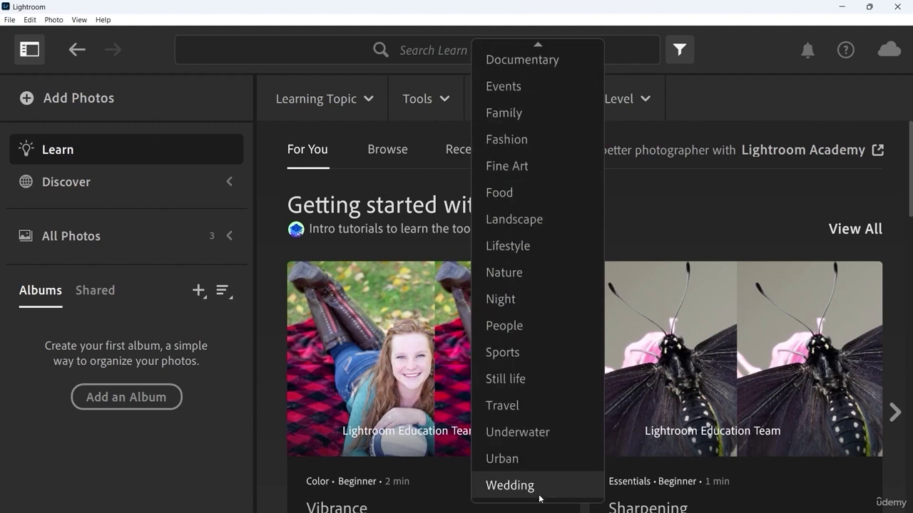
{"action": "left_click", "coordinate": [646, 100]}
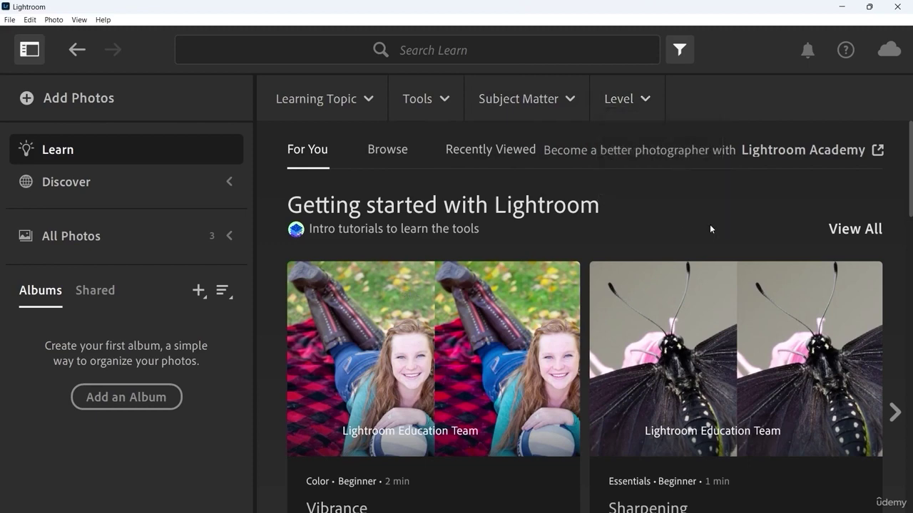
Filter the Learn tutorials by the Advanced level.
{"action": "scroll", "coordinate": [611, 285], "scroll_direction": "down", "scroll_amount": 1}
{"action": "scroll", "coordinate": [610, 294], "scroll_direction": "down", "scroll_amount": 1}
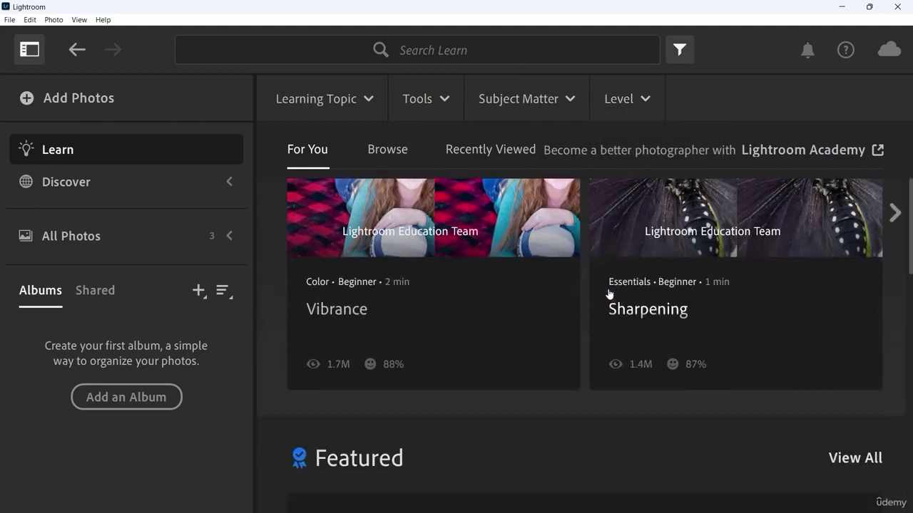
{"action": "scroll", "coordinate": [605, 292], "scroll_direction": "down", "scroll_amount": 1}
{"action": "scroll", "coordinate": [606, 287], "scroll_direction": "up", "scroll_amount": 1}
{"action": "scroll", "coordinate": [608, 287], "scroll_direction": "up", "scroll_amount": 1}
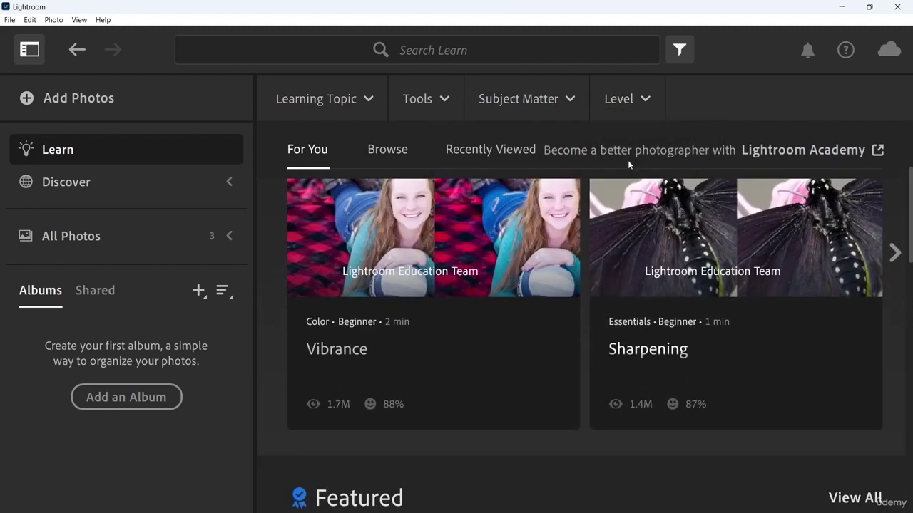
{"action": "left_click", "coordinate": [645, 94]}
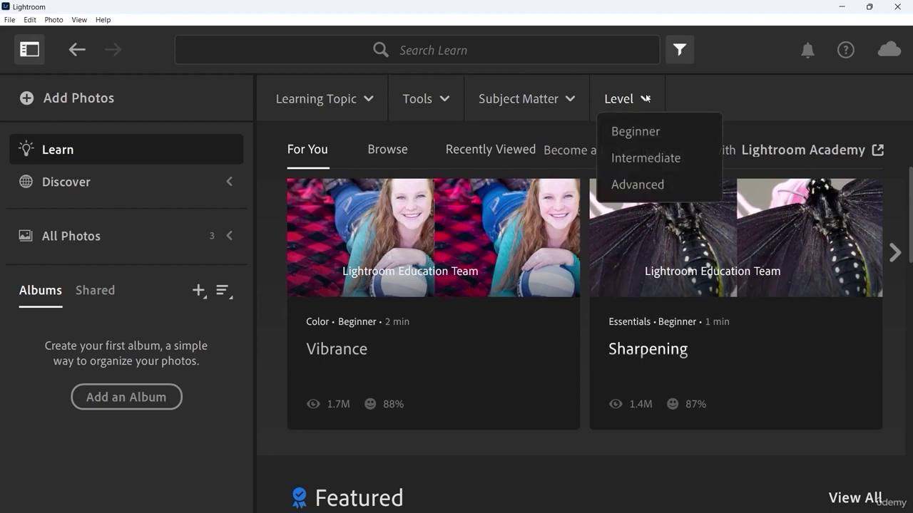
{"action": "left_click", "coordinate": [643, 187]}
{"action": "left_click", "coordinate": [679, 296]}
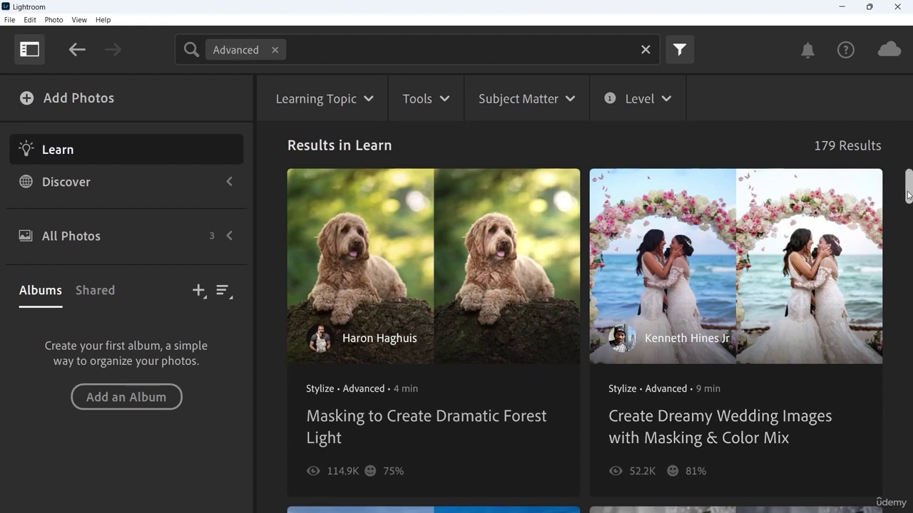
Browse the Advanced tutorials in the Learn results and return to the start of the list.
{"action": "left_click_drag", "start_coordinate": [907, 194], "coordinate": [908, 307]}
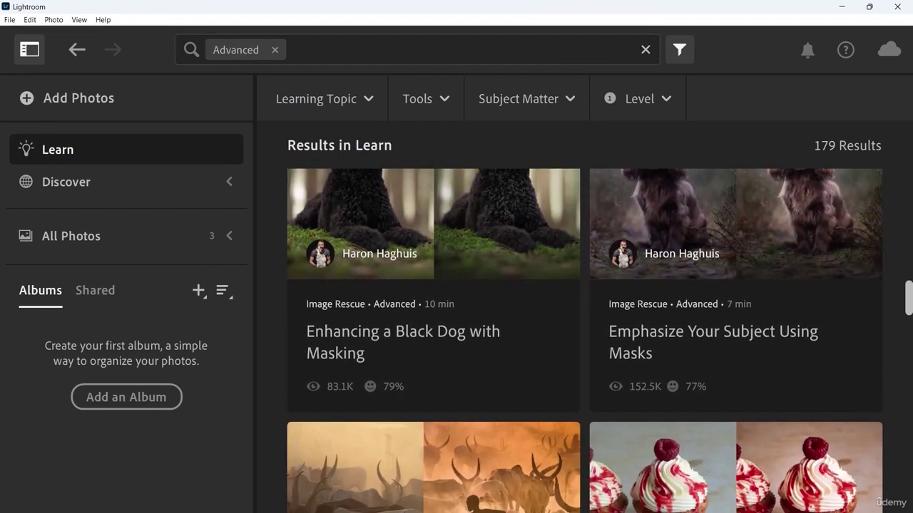
{"action": "scroll", "coordinate": [574, 336], "scroll_direction": "up", "scroll_amount": 2}
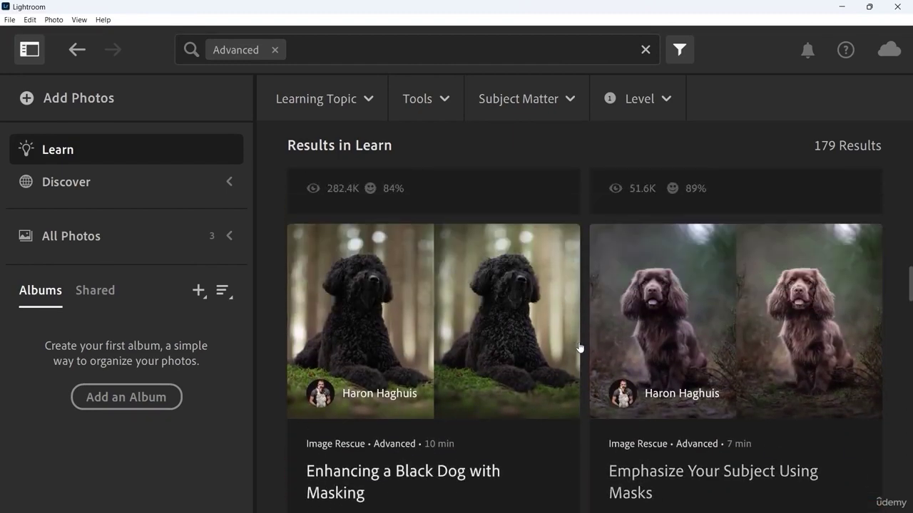
{"action": "scroll", "coordinate": [580, 347], "scroll_direction": "up", "scroll_amount": 1}
{"action": "scroll", "coordinate": [580, 348], "scroll_direction": "down", "scroll_amount": 5}
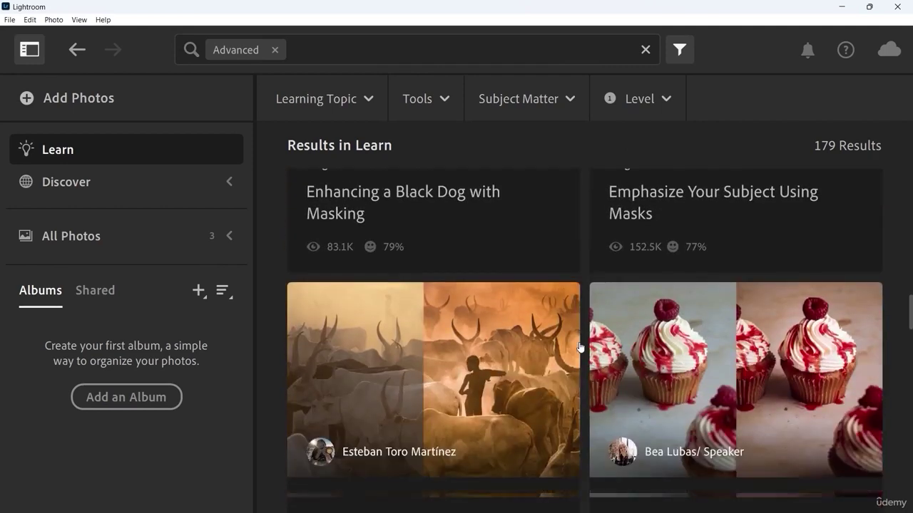
{"action": "scroll", "coordinate": [580, 347], "scroll_direction": "down", "scroll_amount": 7}
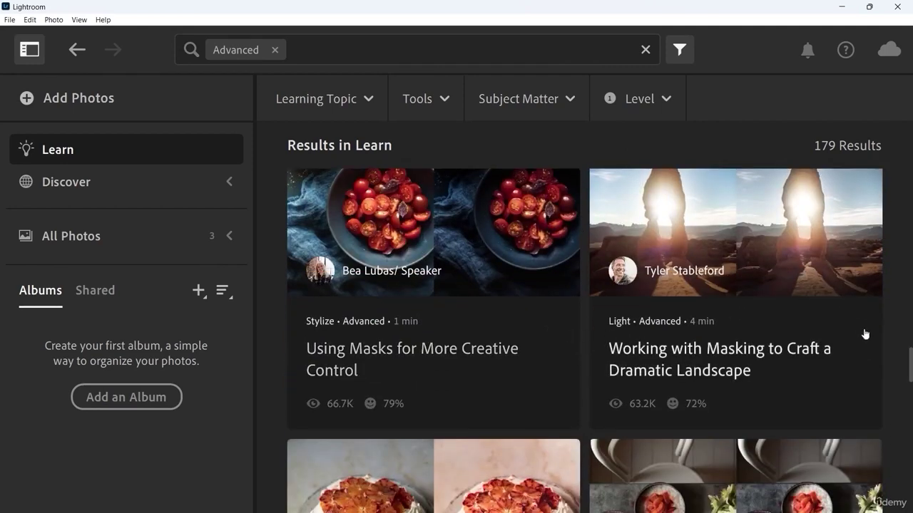
{"action": "scroll", "coordinate": [864, 334], "scroll_direction": "up", "scroll_amount": 10}
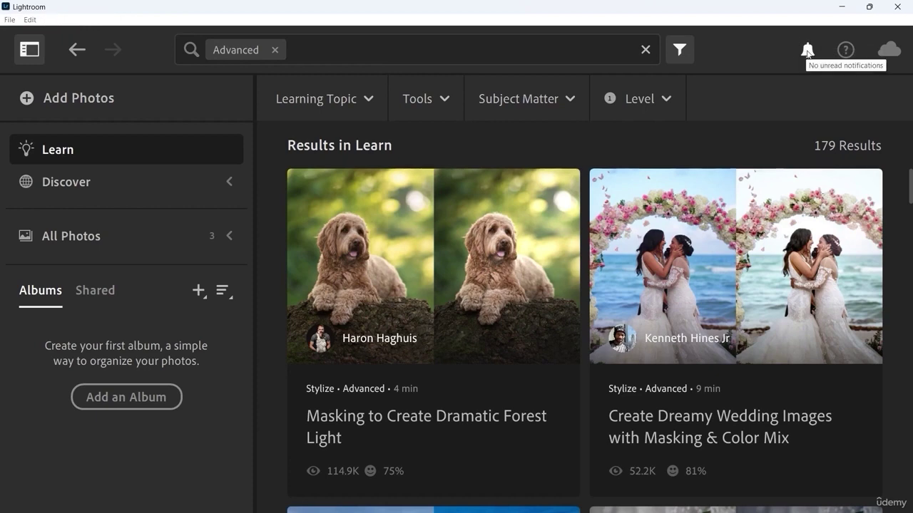
Open the notifications to check for activity.
{"action": "left_click", "coordinate": [807, 51]}
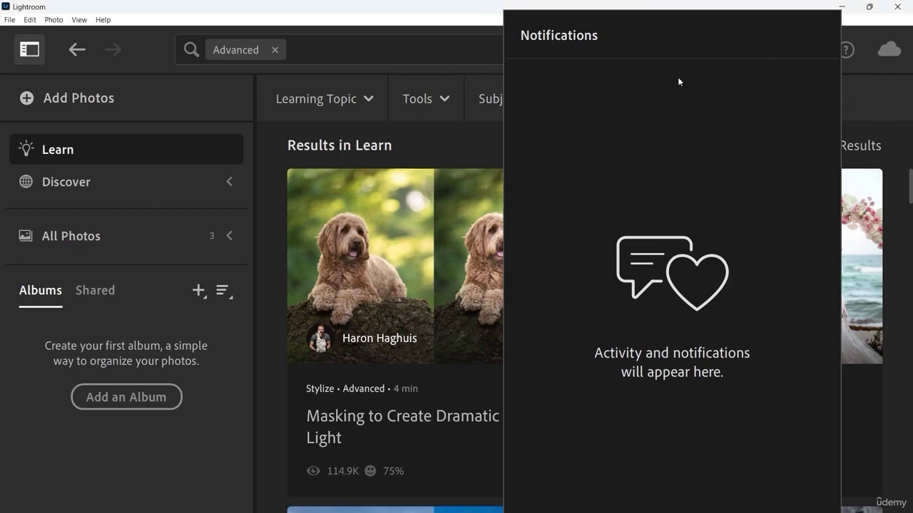
Close the notifications, browse the Getting Started tutorials and Tools & Features in the help, and close the help.
{"action": "left_click", "coordinate": [469, 83]}
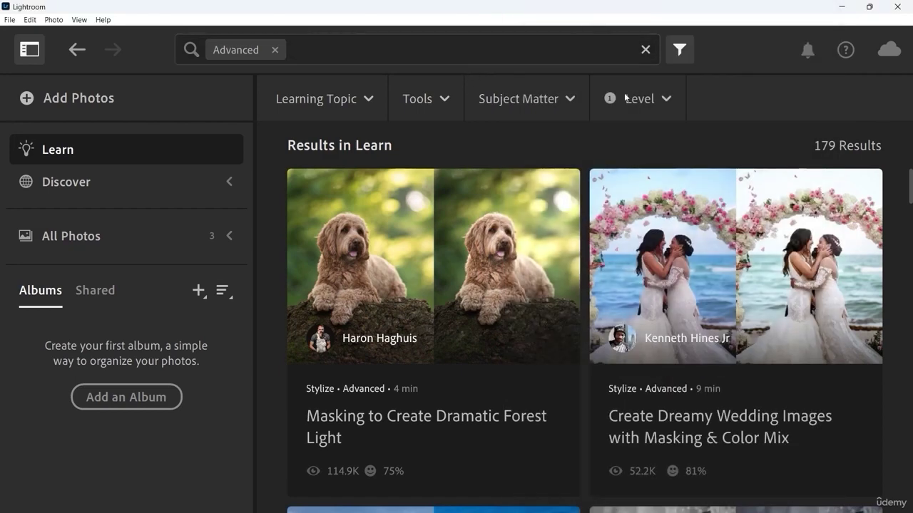
{"action": "left_click", "coordinate": [844, 51]}
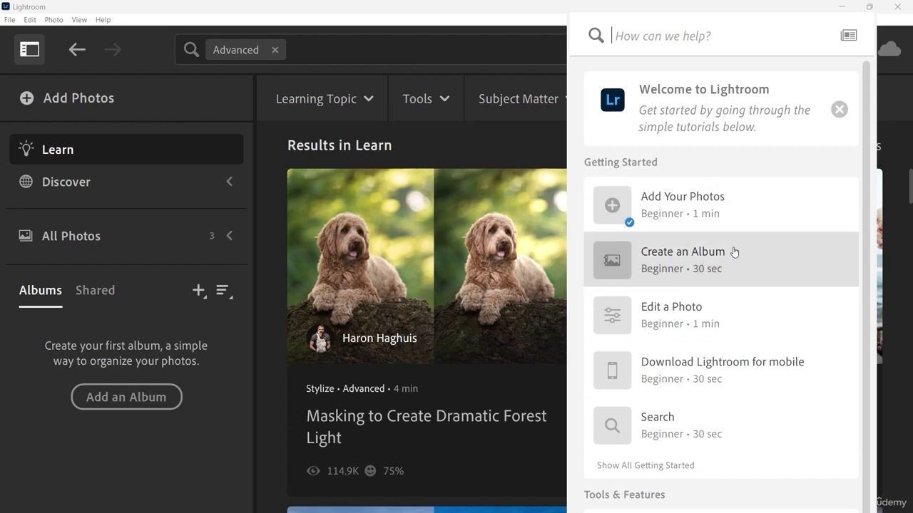
{"action": "scroll", "coordinate": [733, 271], "scroll_direction": "down", "scroll_amount": 1}
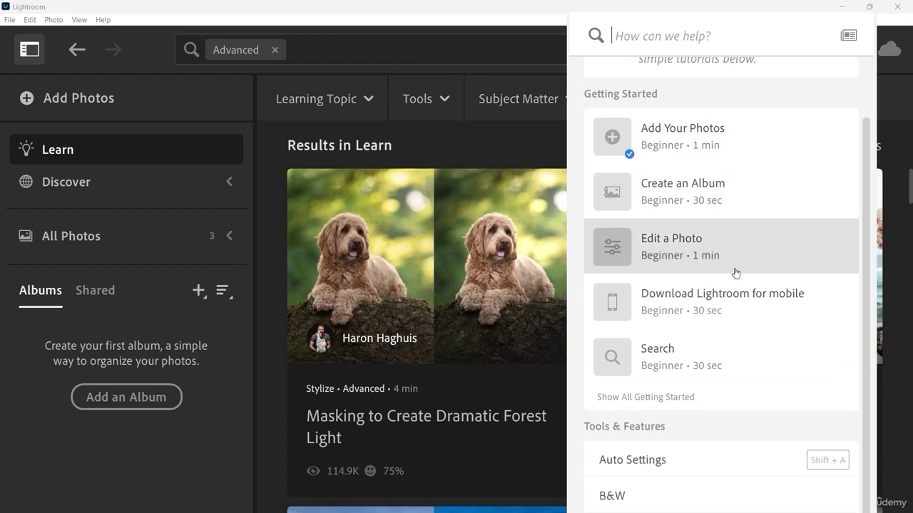
{"action": "scroll", "coordinate": [735, 272], "scroll_direction": "down", "scroll_amount": 1}
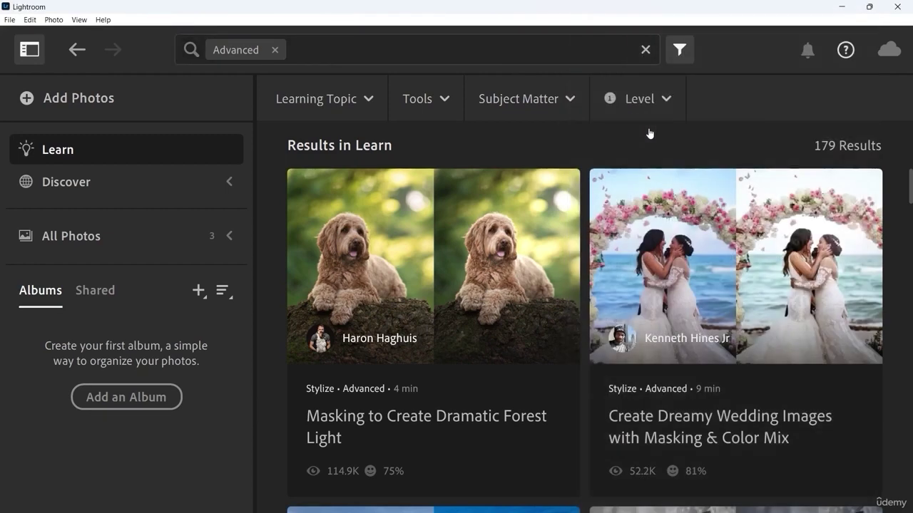
{"action": "left_click", "coordinate": [519, 74]}
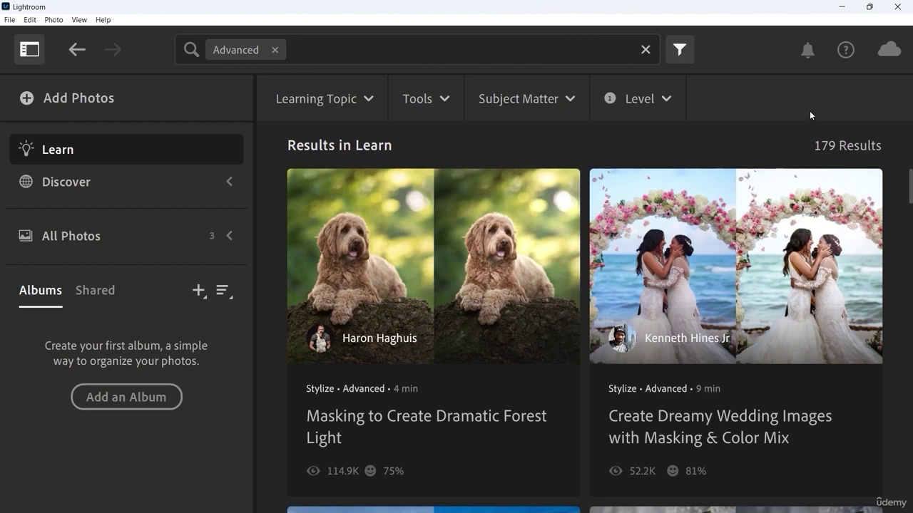
Check the cloud storage usage, device connection options and sync status, and dismiss the storage details.
{"action": "left_click", "coordinate": [889, 50]}
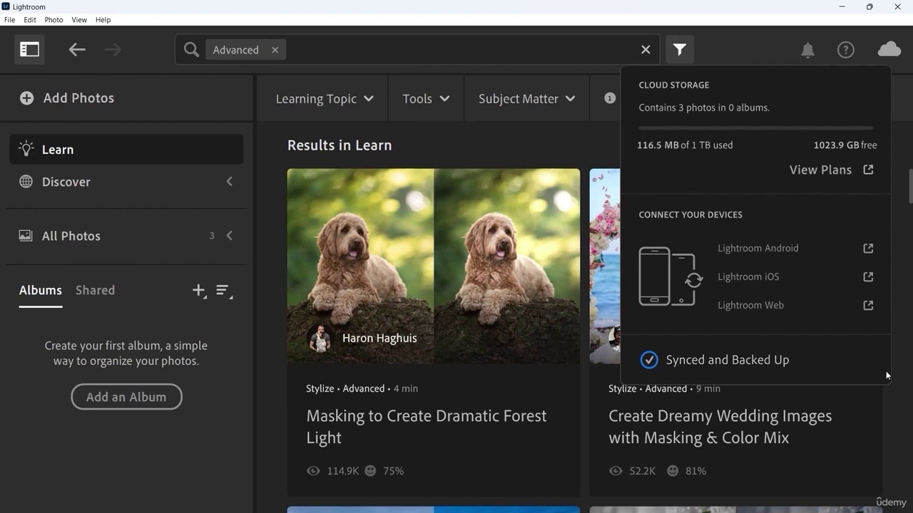
{"action": "left_click", "coordinate": [742, 418]}
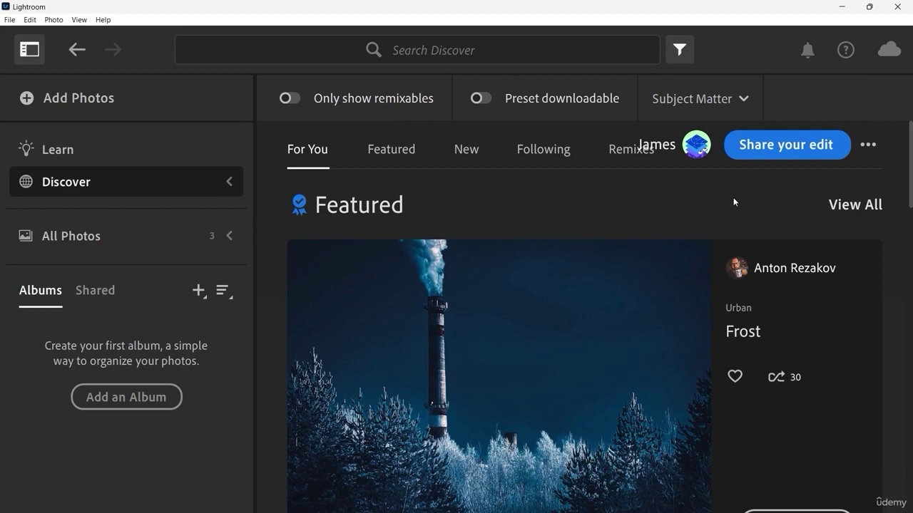
Browse the Featured community edits in the For You feed of Discover.
{"action": "scroll", "coordinate": [591, 299], "scroll_direction": "down", "scroll_amount": 2}
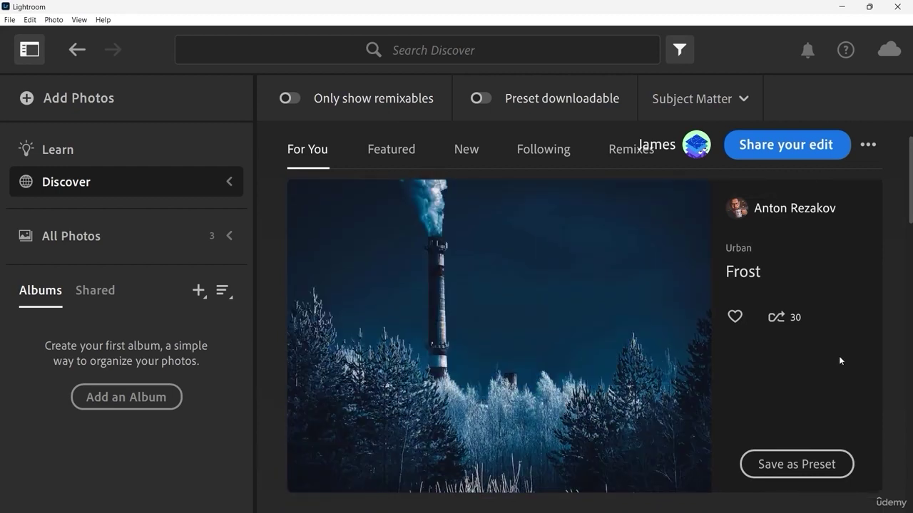
{"action": "scroll", "coordinate": [814, 371], "scroll_direction": "down", "scroll_amount": 2}
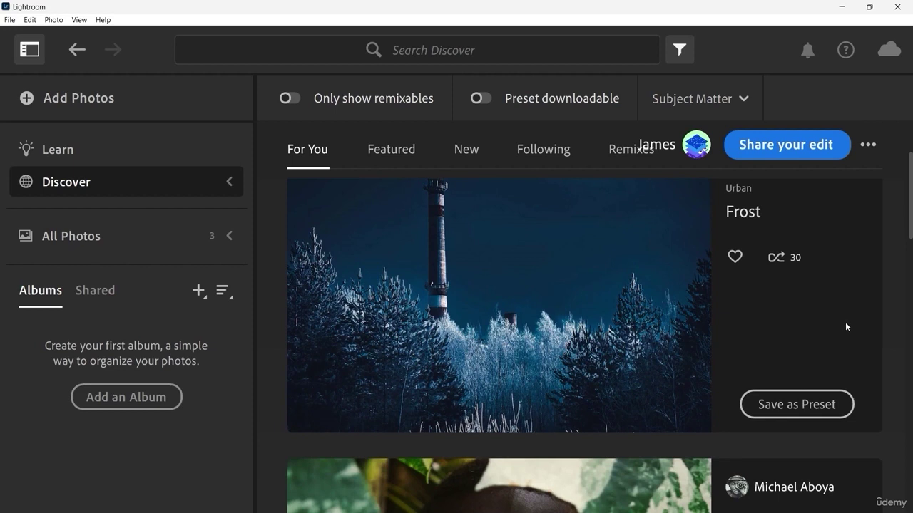
{"action": "scroll", "coordinate": [847, 326], "scroll_direction": "down", "scroll_amount": 3}
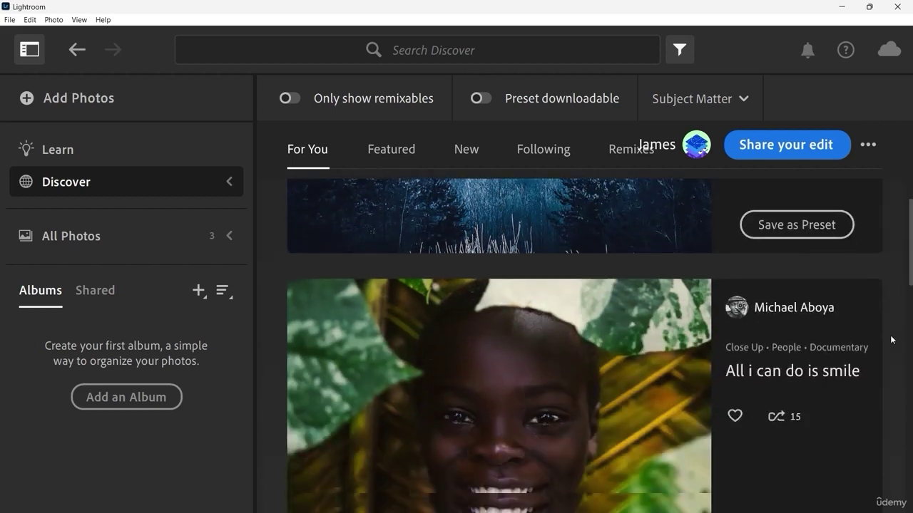
{"action": "scroll", "coordinate": [890, 340], "scroll_direction": "down", "scroll_amount": 1}
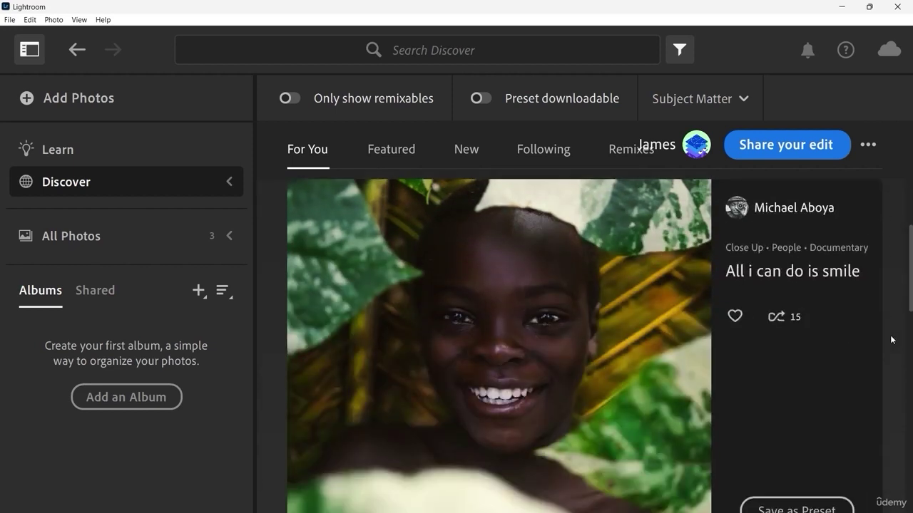
{"action": "scroll", "coordinate": [891, 340], "scroll_direction": "down", "scroll_amount": 2}
{"action": "scroll", "coordinate": [886, 340], "scroll_direction": "up", "scroll_amount": 1}
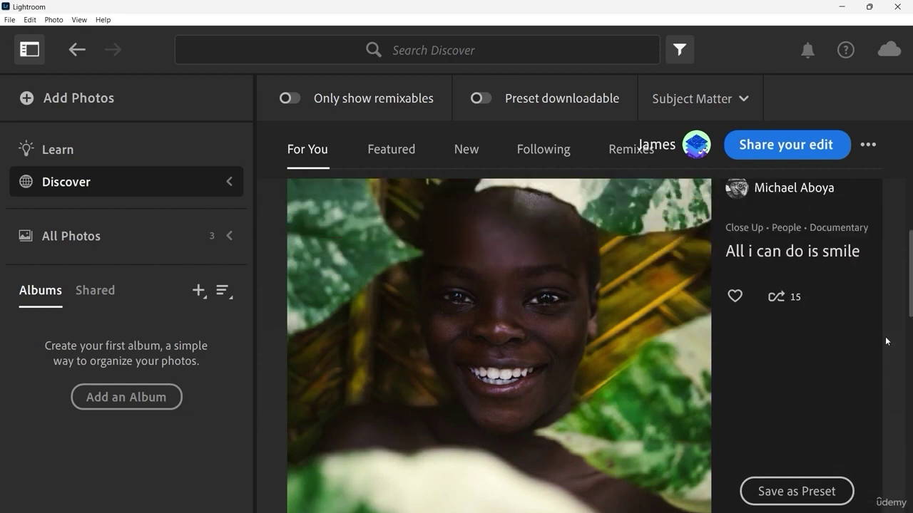
{"action": "scroll", "coordinate": [886, 342], "scroll_direction": "up", "scroll_amount": 1}
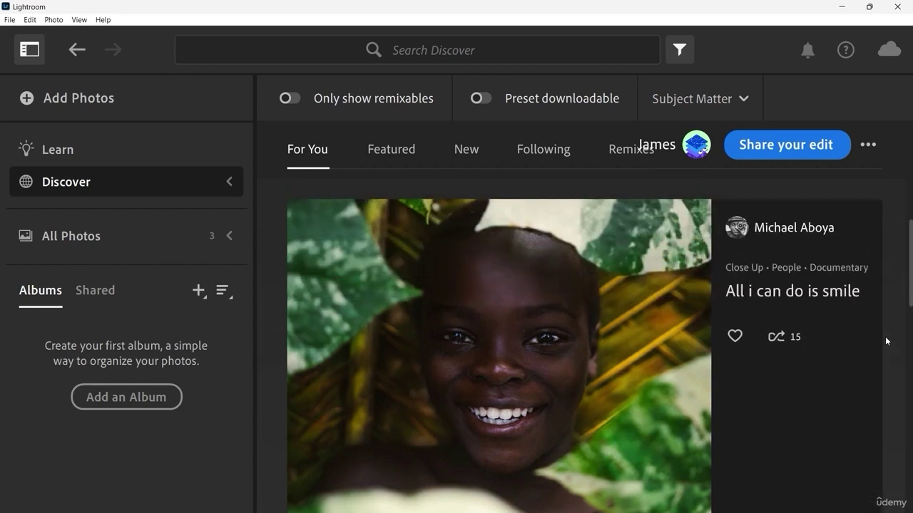
Examine the Trending community photos in the For You feed, including their remix and preset options.
{"action": "scroll", "coordinate": [886, 341], "scroll_direction": "down", "scroll_amount": 6}
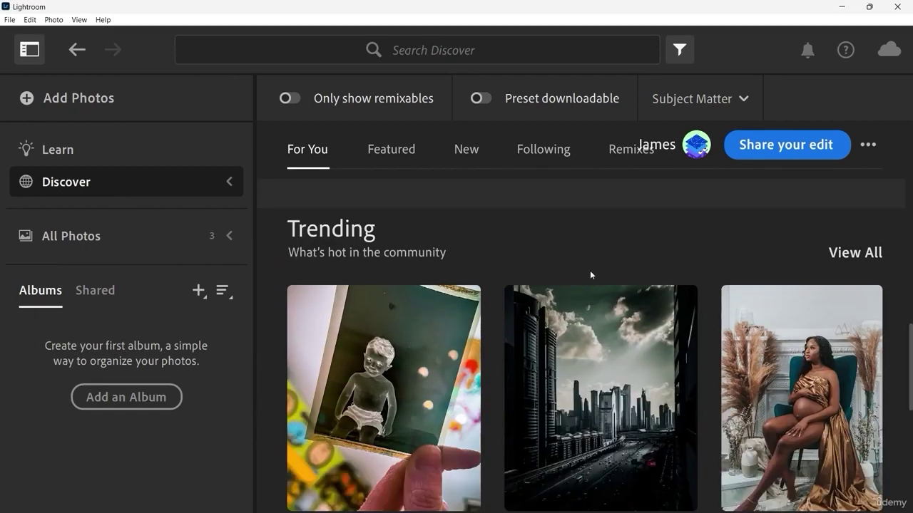
{"action": "scroll", "coordinate": [445, 281], "scroll_direction": "down", "scroll_amount": 2}
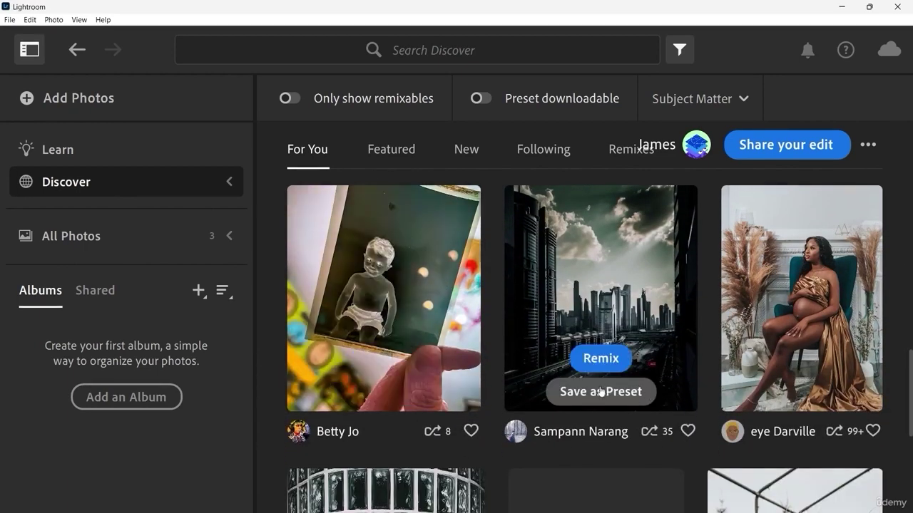
{"action": "scroll", "coordinate": [605, 378], "scroll_direction": "up", "scroll_amount": 2}
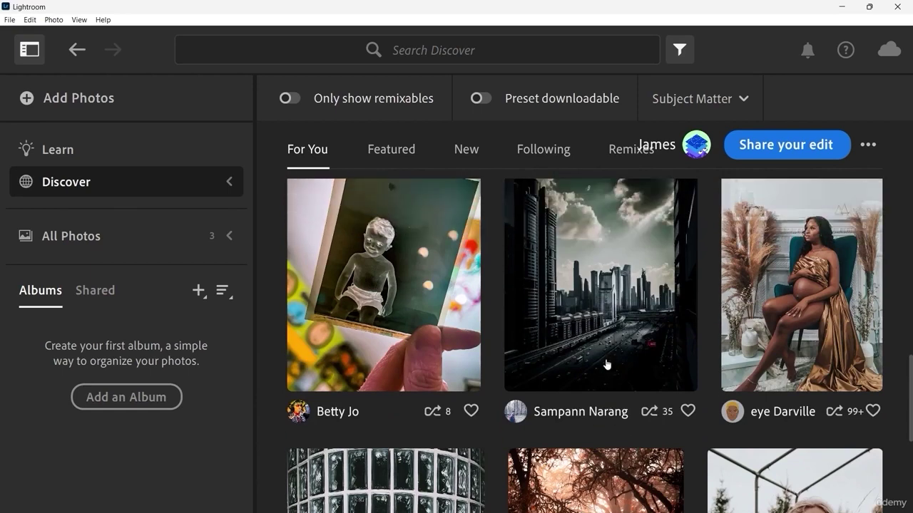
{"action": "mouse_move", "coordinate": [589, 356]}
{"action": "scroll", "coordinate": [591, 422], "scroll_direction": "down", "scroll_amount": 1}
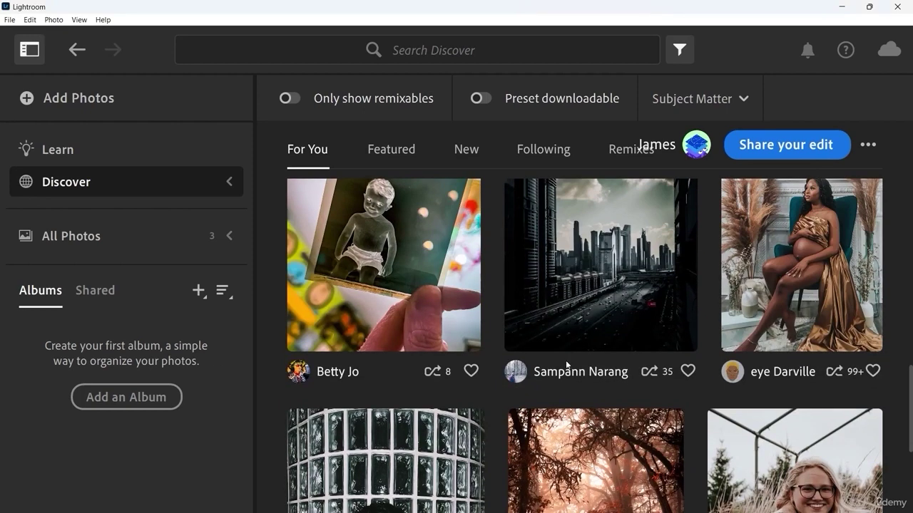
Expand the Discover section's subcategories and preview the before and after versions of the Trending photos.
{"action": "left_click", "coordinate": [228, 182]}
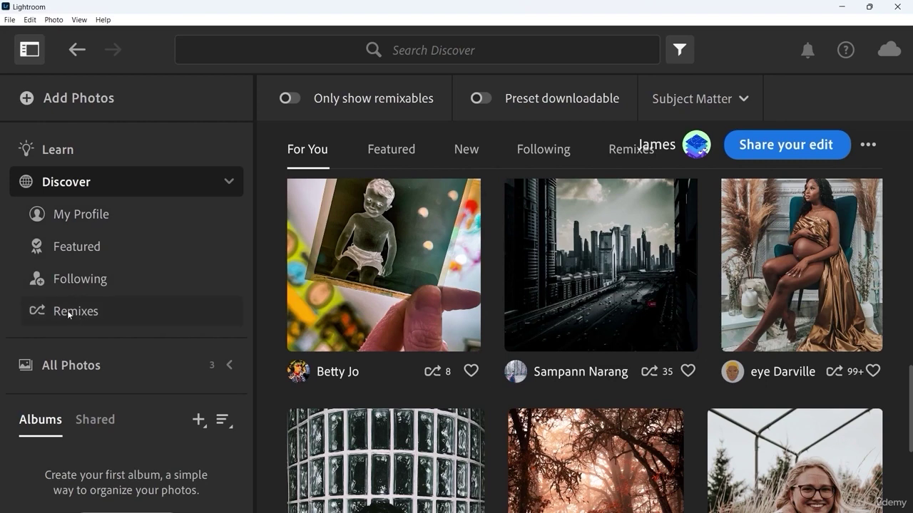
{"action": "mouse_move", "coordinate": [638, 325]}
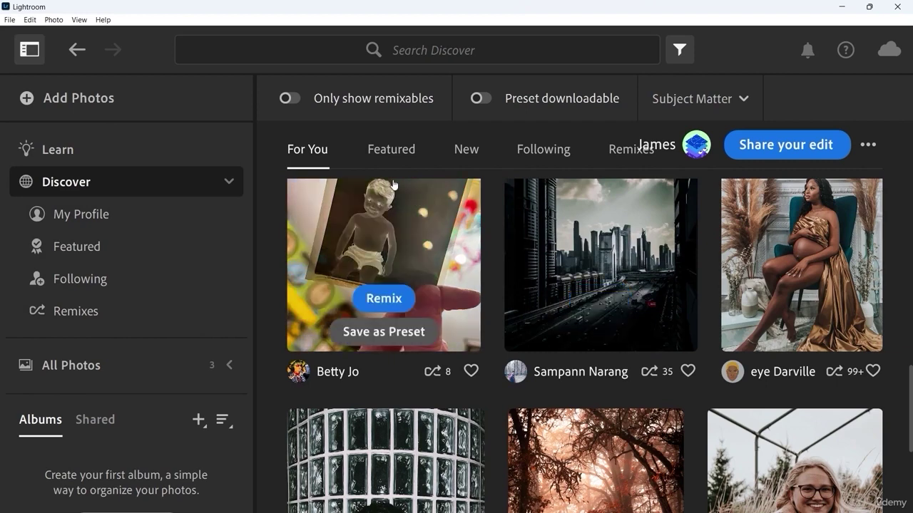
{"action": "mouse_move", "coordinate": [437, 251]}
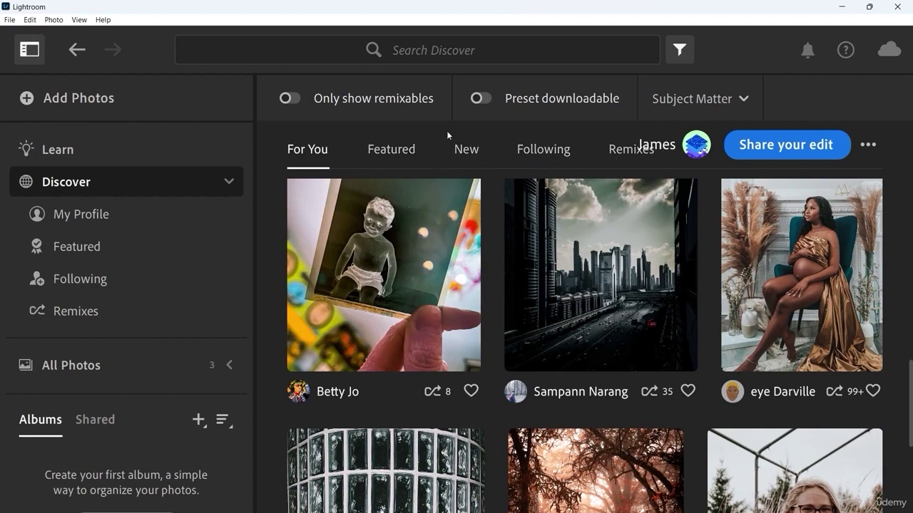
{"action": "mouse_move", "coordinate": [350, 244]}
{"action": "scroll", "coordinate": [350, 244], "scroll_direction": "up", "scroll_amount": 1}
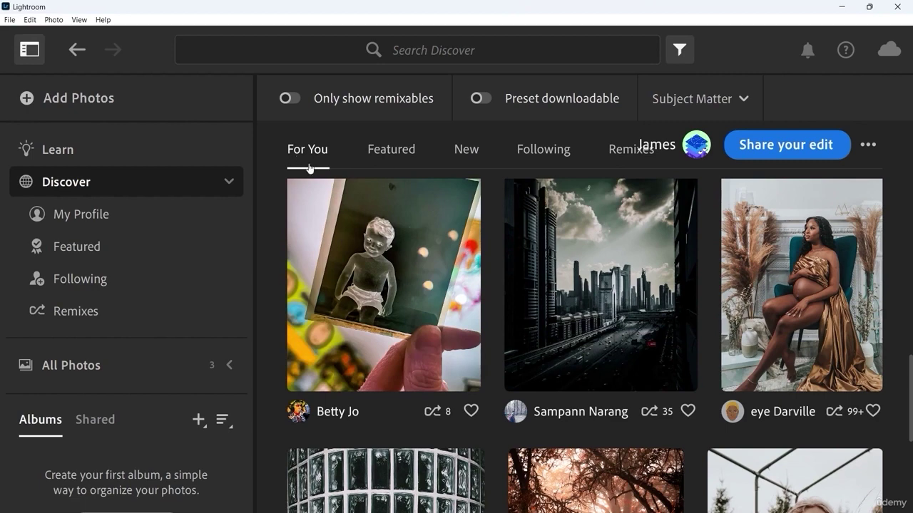
{"action": "mouse_move", "coordinate": [628, 363]}
{"action": "scroll", "coordinate": [627, 364], "scroll_direction": "up", "scroll_amount": 4}
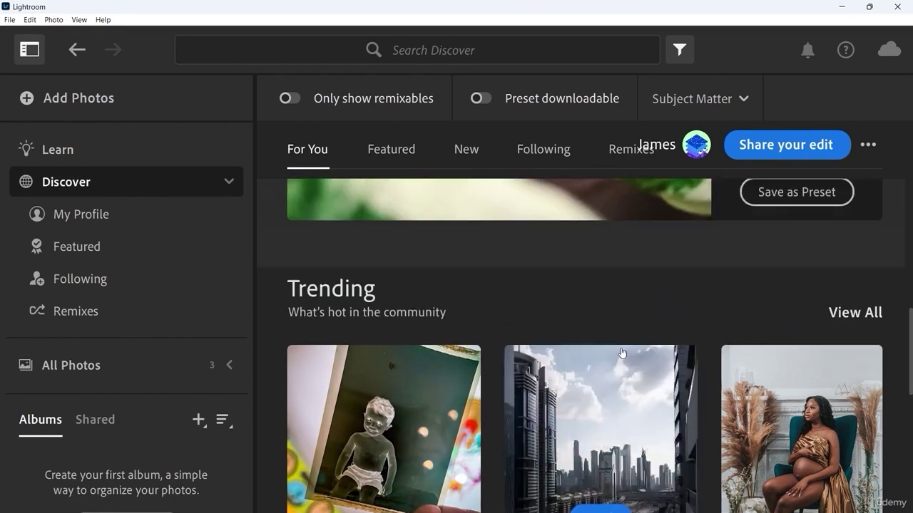
{"action": "mouse_move", "coordinate": [615, 383]}
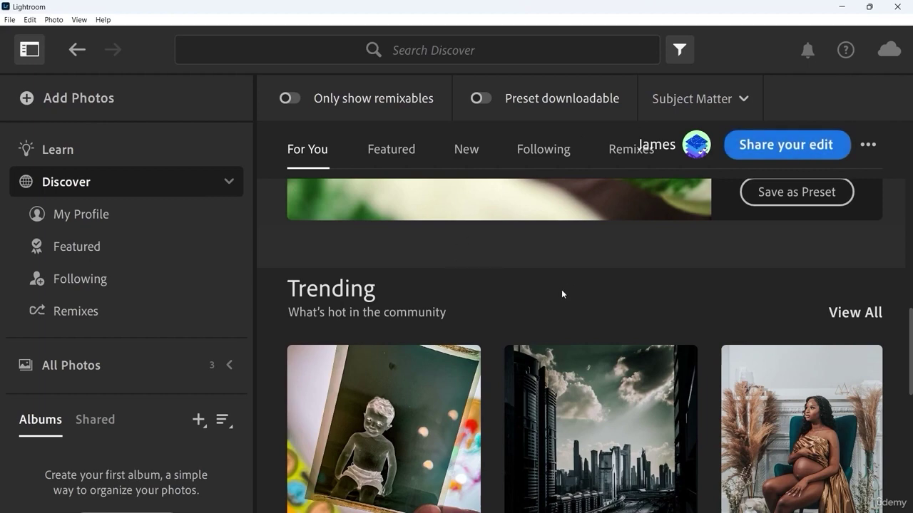
Show all Trending photos and browse them, previewing individual edits.
{"action": "scroll", "coordinate": [515, 365], "scroll_direction": "down", "scroll_amount": 2}
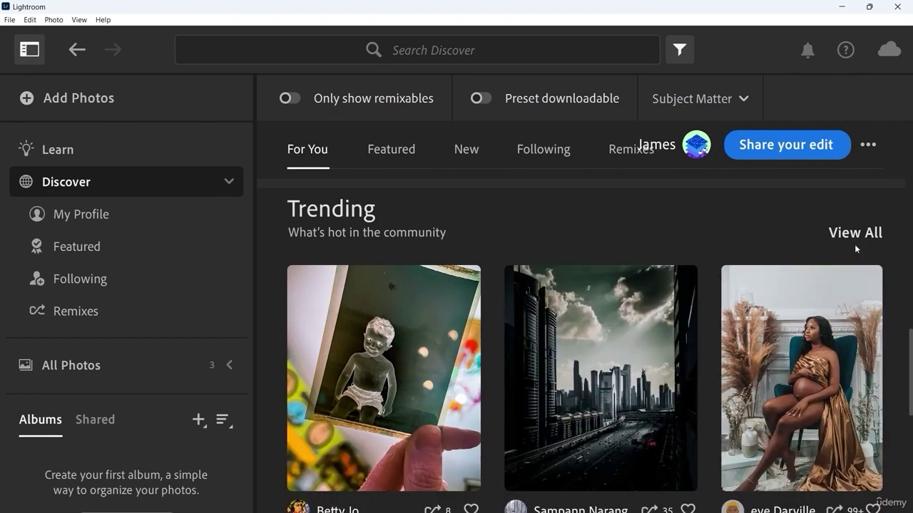
{"action": "left_click", "coordinate": [854, 238]}
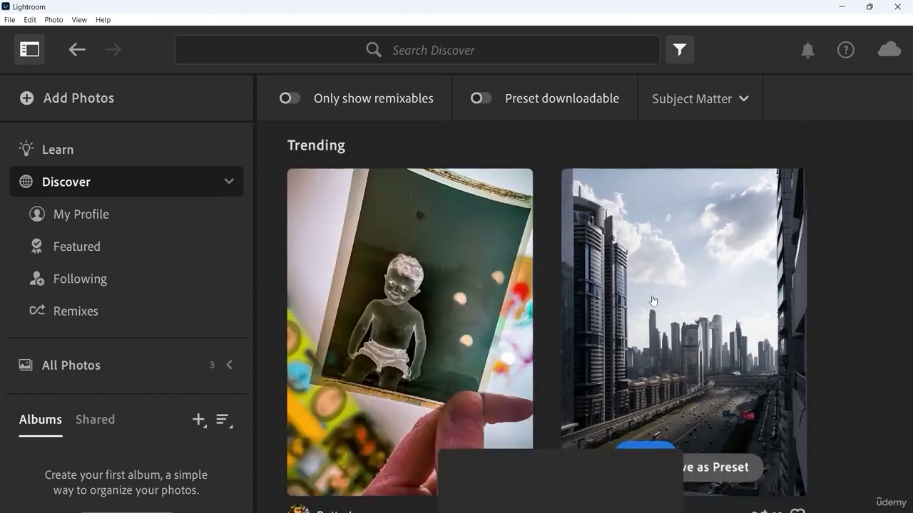
{"action": "scroll", "coordinate": [448, 387], "scroll_direction": "down", "scroll_amount": 4}
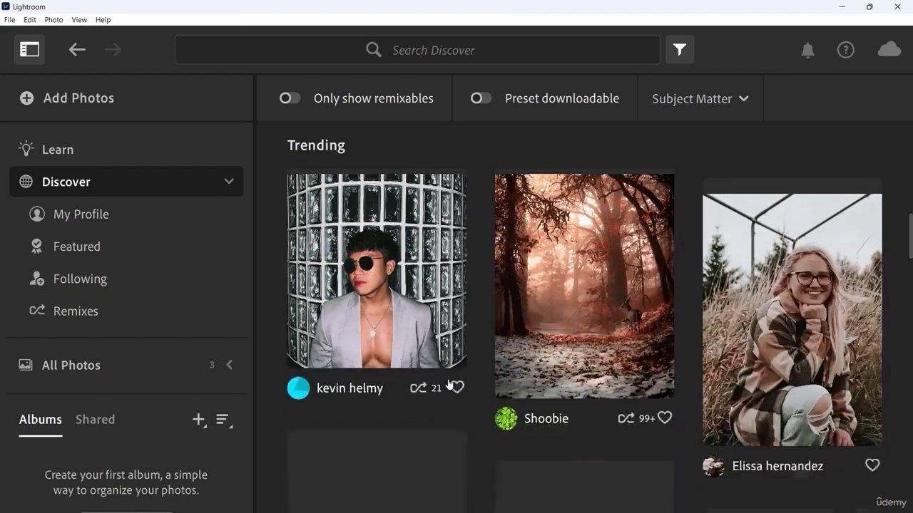
{"action": "scroll", "coordinate": [449, 384], "scroll_direction": "down", "scroll_amount": 2}
{"action": "scroll", "coordinate": [449, 384], "scroll_direction": "up", "scroll_amount": 3}
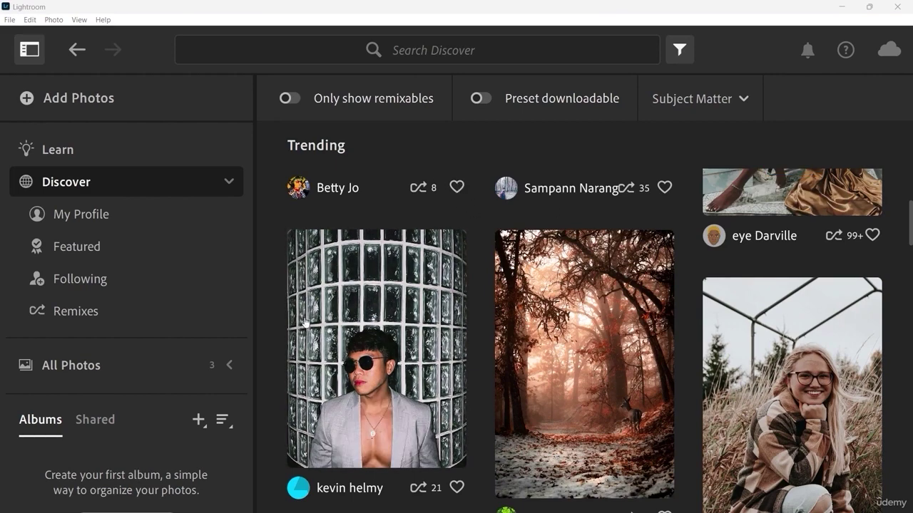
{"action": "mouse_move", "coordinate": [404, 374]}
{"action": "mouse_move", "coordinate": [420, 189]}
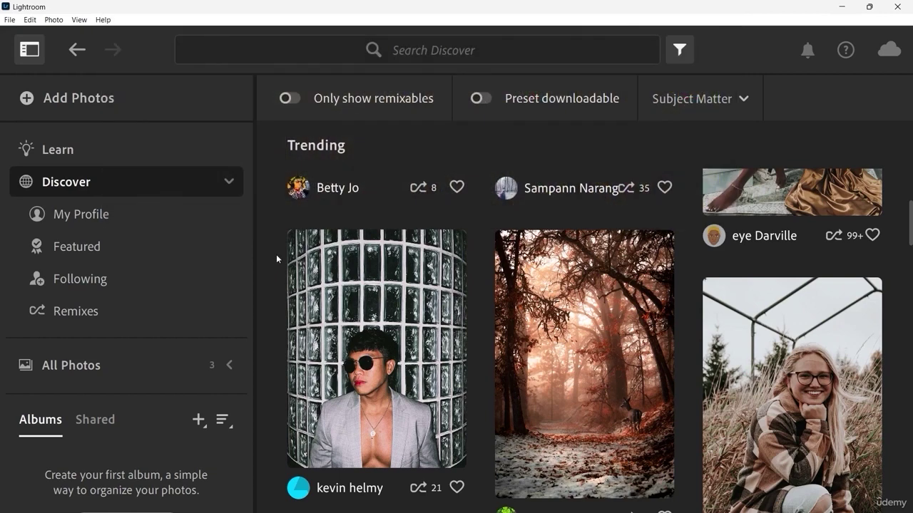
Open My Profile under Discover and examine its Edits and Remixes sections.
{"action": "left_click", "coordinate": [102, 215]}
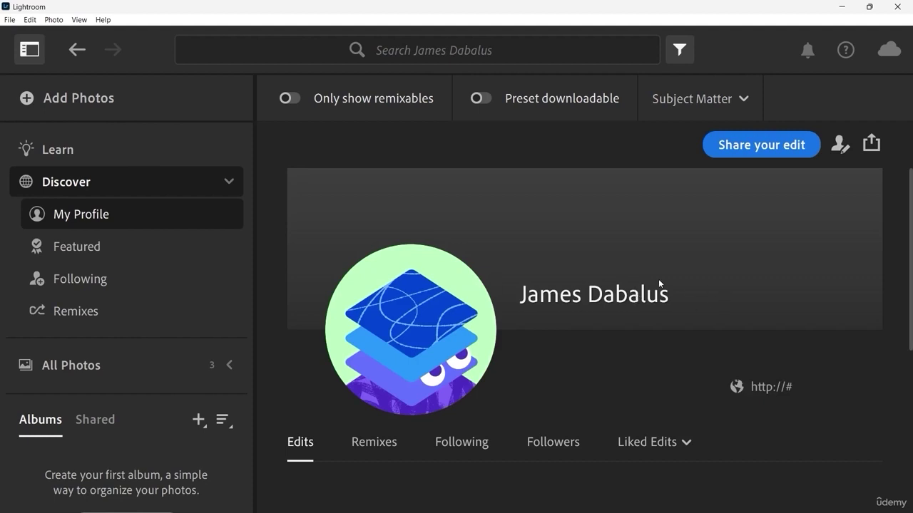
{"action": "scroll", "coordinate": [659, 330], "scroll_direction": "down", "scroll_amount": 3}
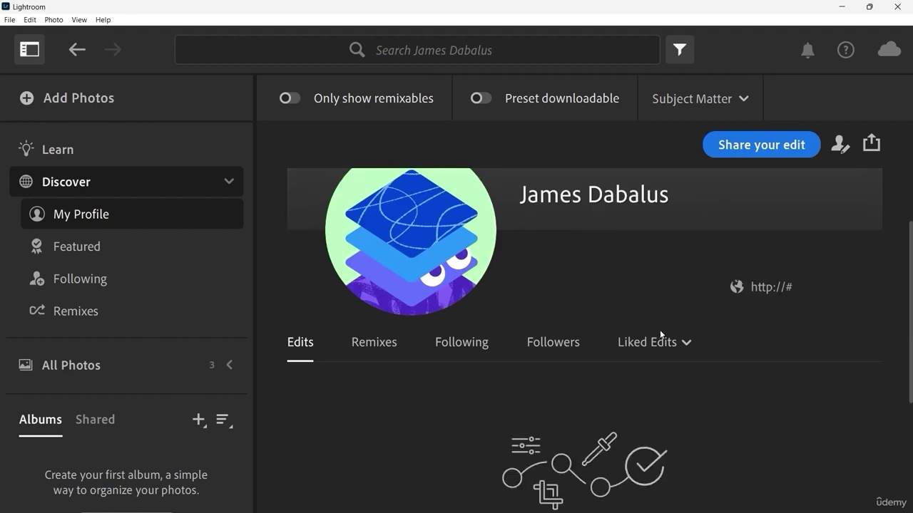
{"action": "scroll", "coordinate": [665, 334], "scroll_direction": "down", "scroll_amount": 3}
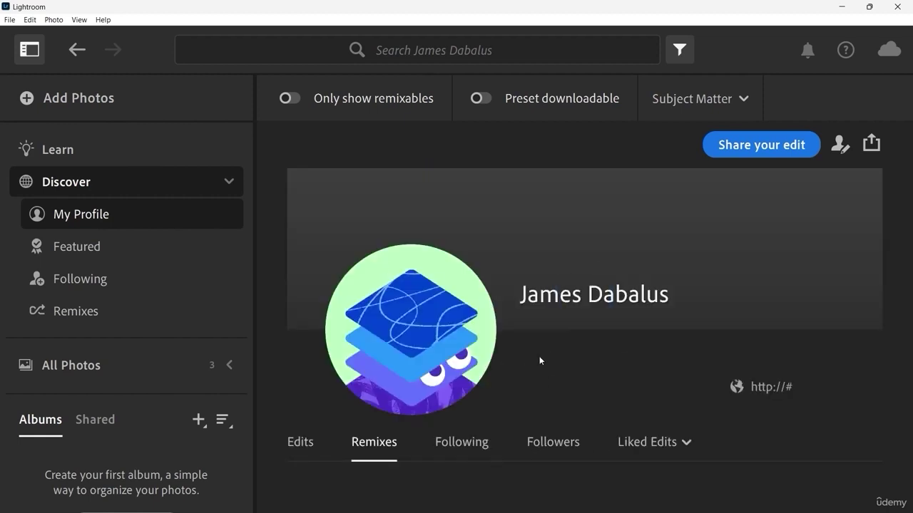
Examine the profile's Following and Followers lists and the Liked Edits options.
{"action": "scroll", "coordinate": [540, 360], "scroll_direction": "down", "scroll_amount": 3}
{"action": "left_click", "coordinate": [475, 327]}
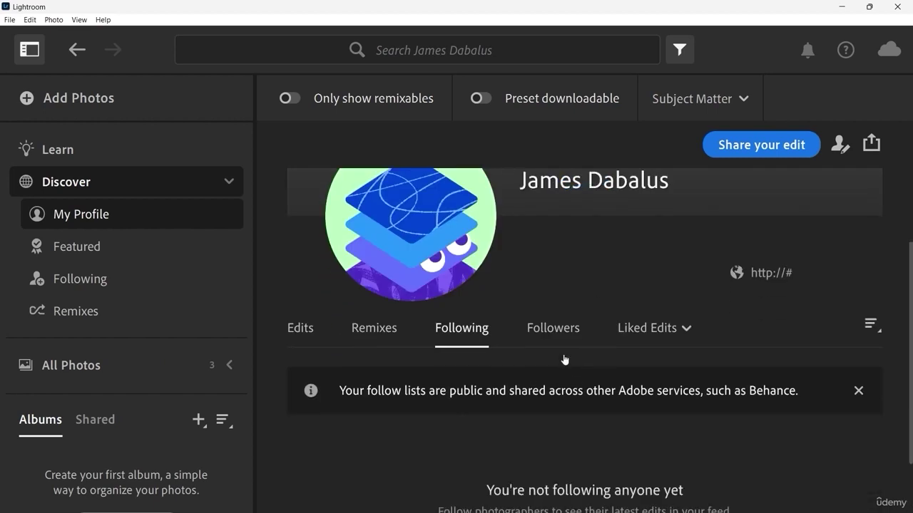
{"action": "left_click", "coordinate": [554, 328]}
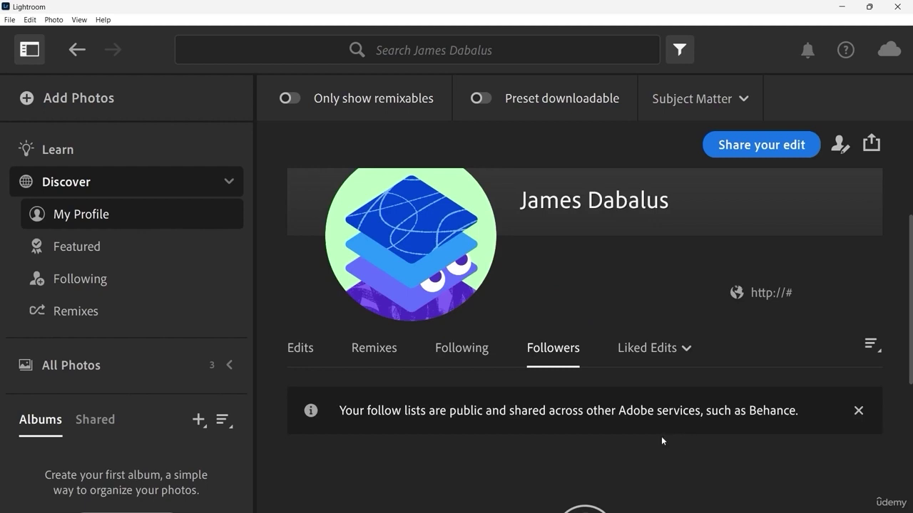
{"action": "left_click", "coordinate": [686, 348]}
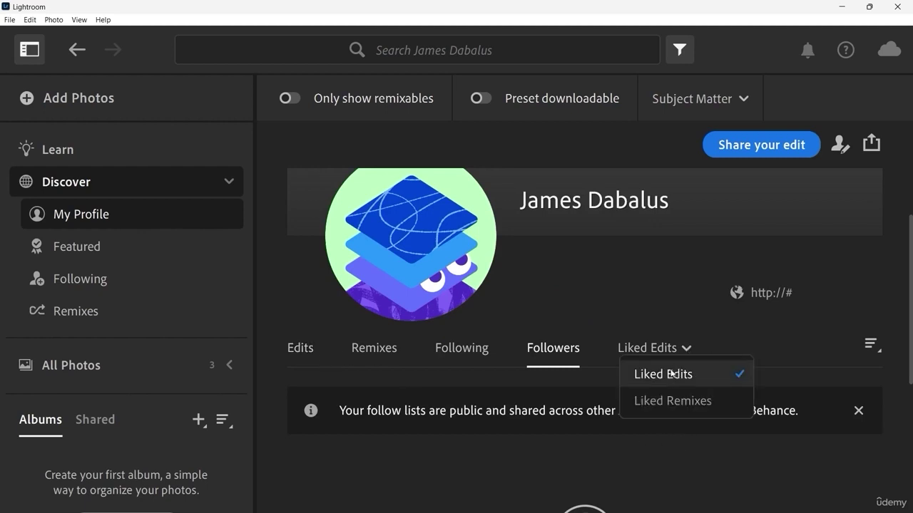
{"action": "left_click", "coordinate": [485, 450]}
{"action": "scroll", "coordinate": [499, 501], "scroll_direction": "down", "scroll_amount": 1}
{"action": "scroll", "coordinate": [498, 501], "scroll_direction": "down", "scroll_amount": 1}
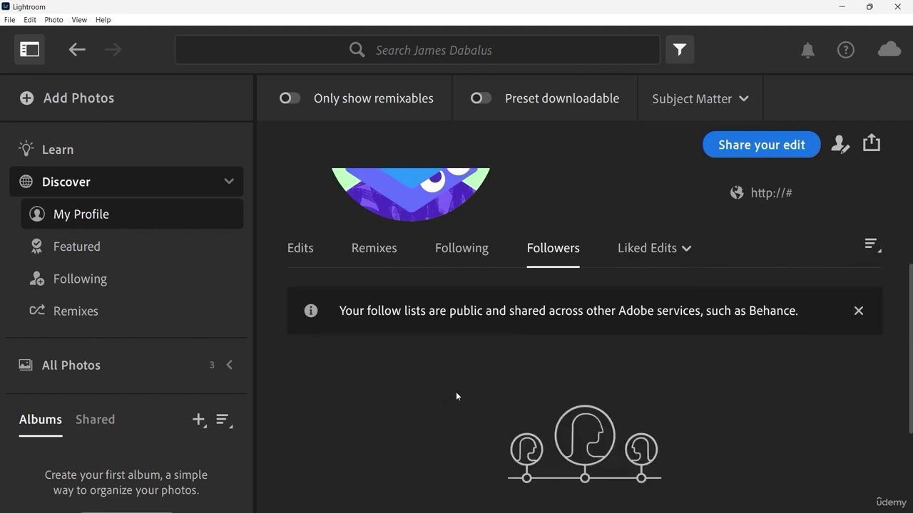
Open the Featured and Following sections under Discover and browse the suggested photographers.
{"action": "scroll", "coordinate": [467, 407], "scroll_direction": "up", "scroll_amount": 2}
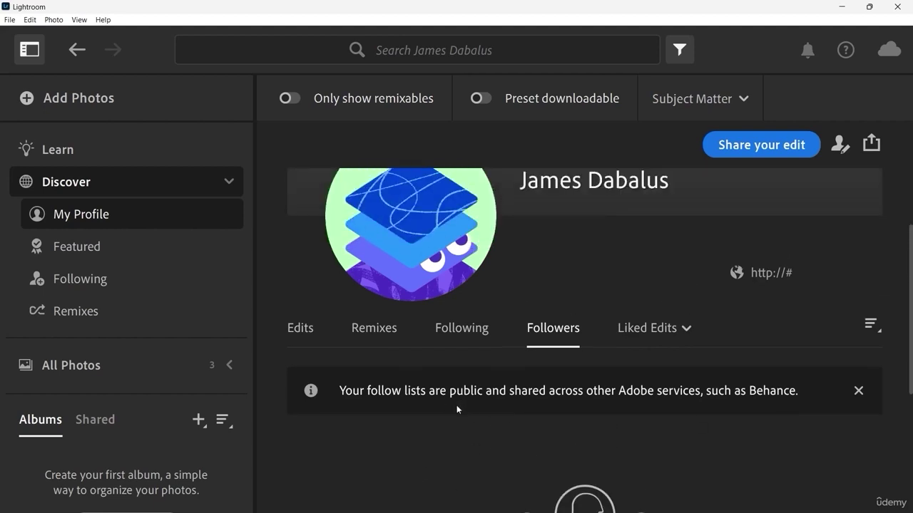
{"action": "left_click", "coordinate": [81, 250]}
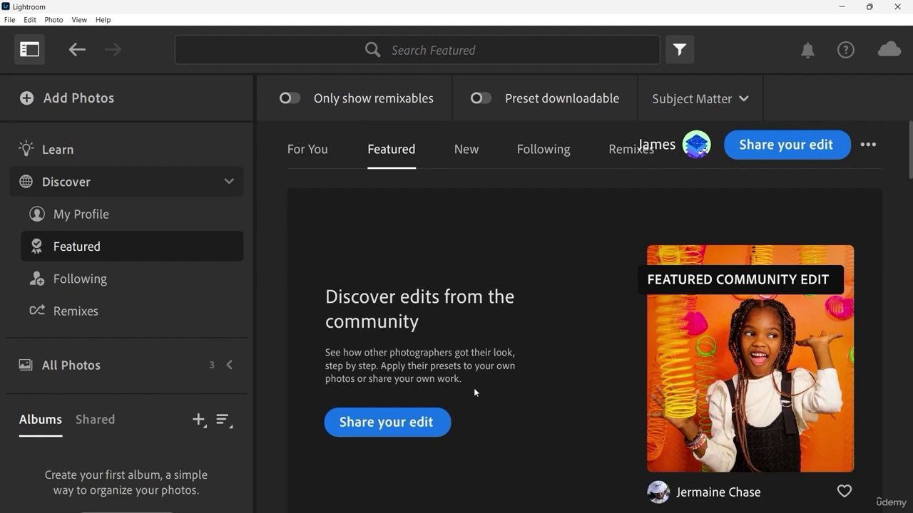
{"action": "left_click", "coordinate": [89, 285]}
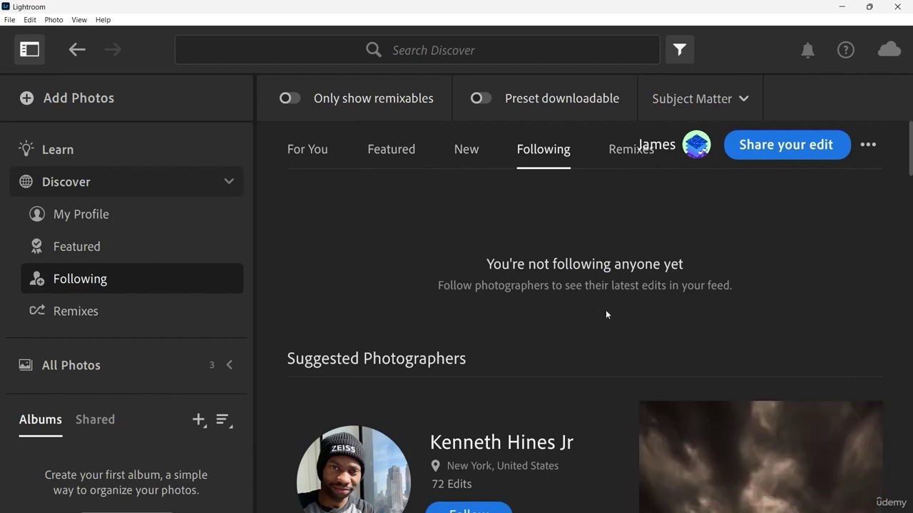
{"action": "scroll", "coordinate": [554, 289], "scroll_direction": "down", "scroll_amount": 2}
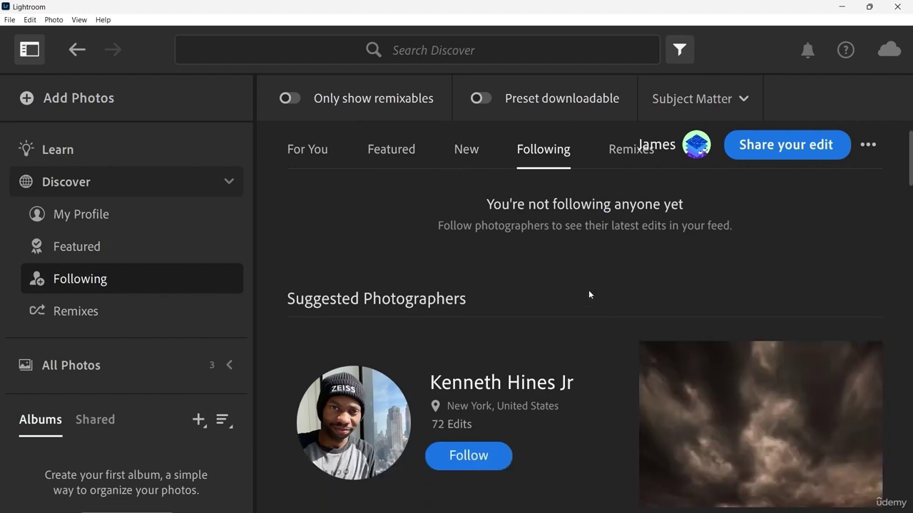
{"action": "scroll", "coordinate": [583, 389], "scroll_direction": "down", "scroll_amount": 5}
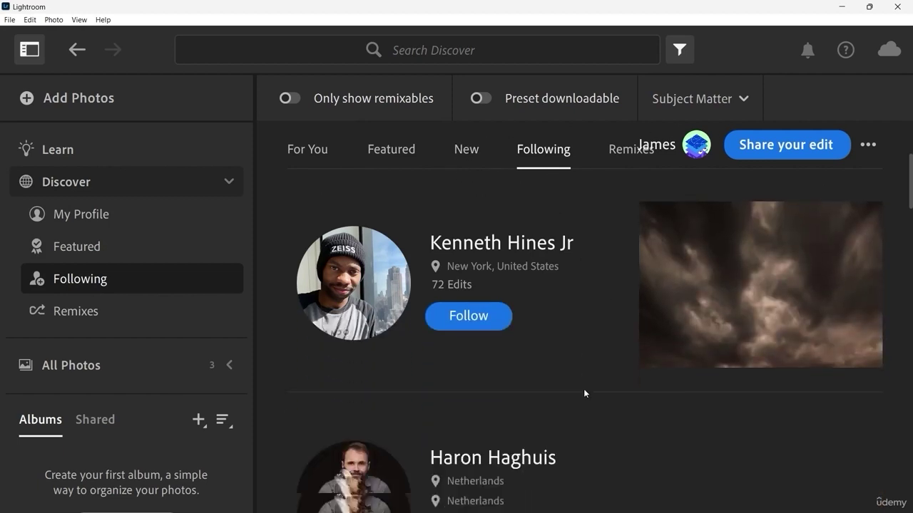
{"action": "scroll", "coordinate": [584, 393], "scroll_direction": "down", "scroll_amount": 4}
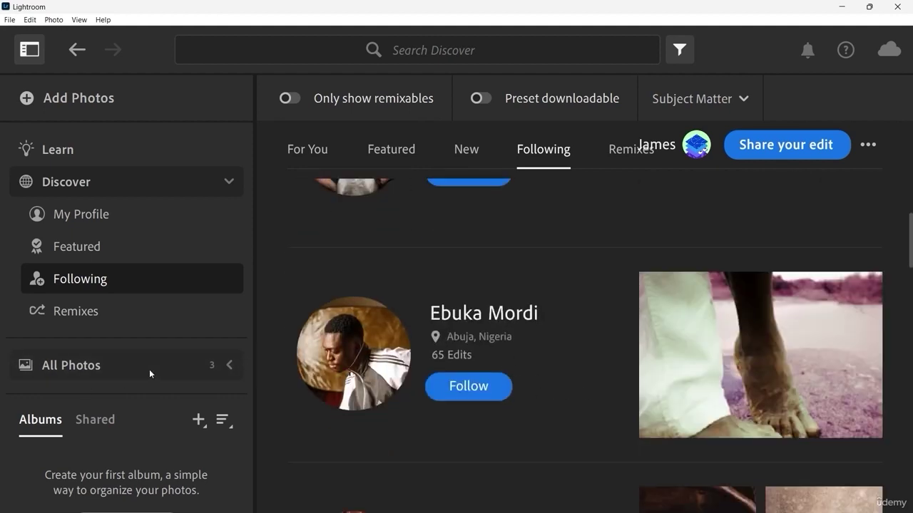
Expand the All Photos subcategories and display all photos in the library.
{"action": "left_click", "coordinate": [230, 366]}
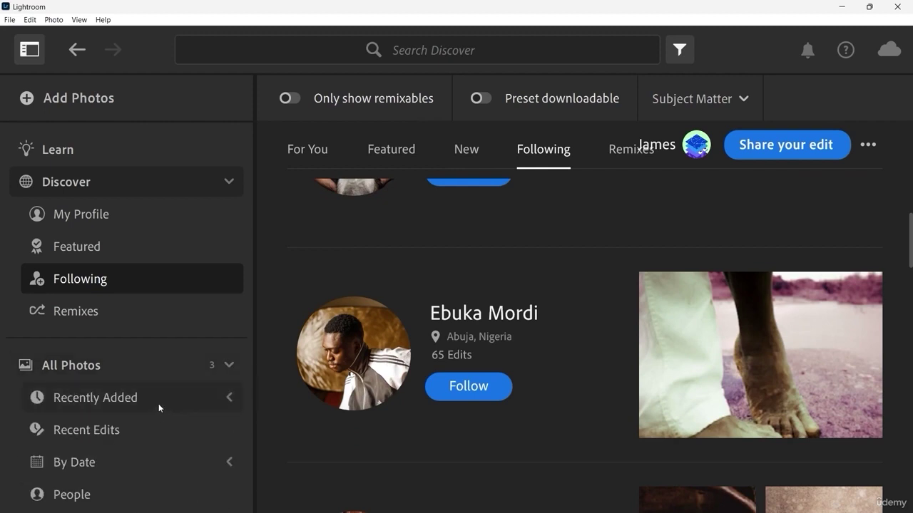
{"action": "scroll", "coordinate": [110, 469], "scroll_direction": "down", "scroll_amount": 1}
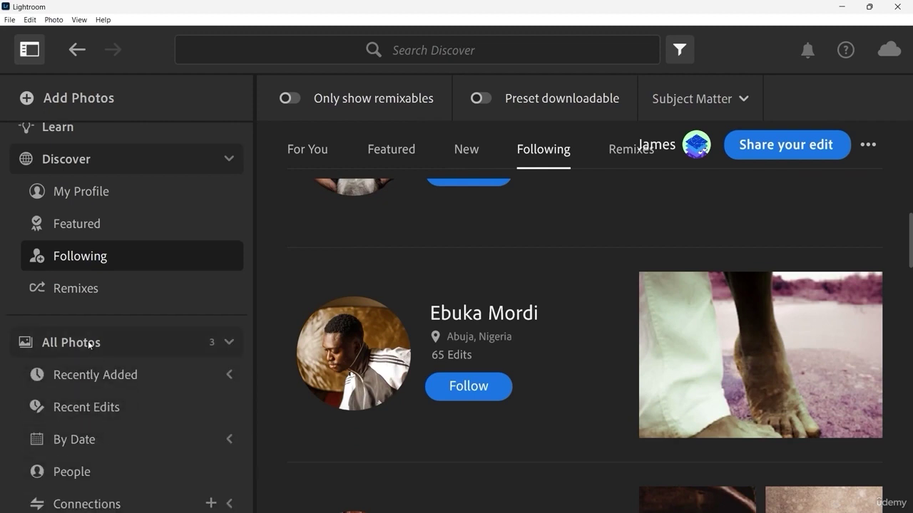
{"action": "left_click", "coordinate": [145, 349]}
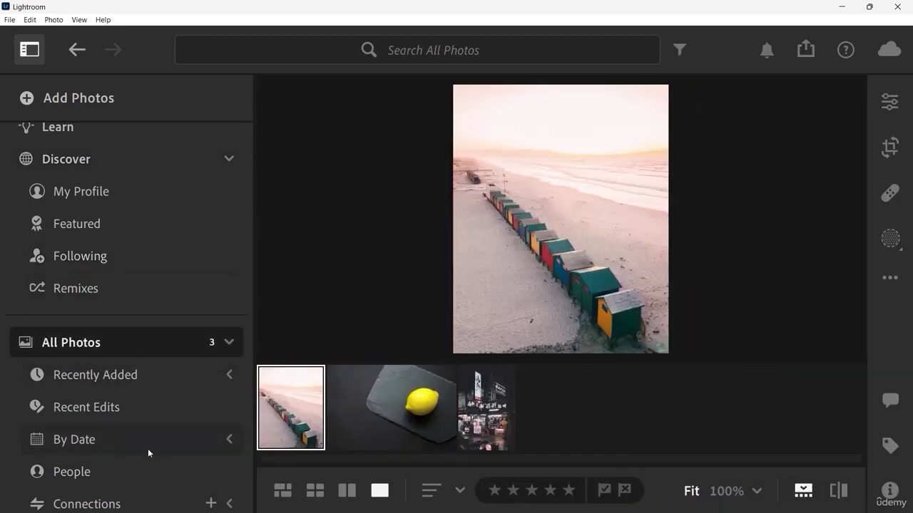
{"action": "scroll", "coordinate": [147, 452], "scroll_direction": "down", "scroll_amount": 3}
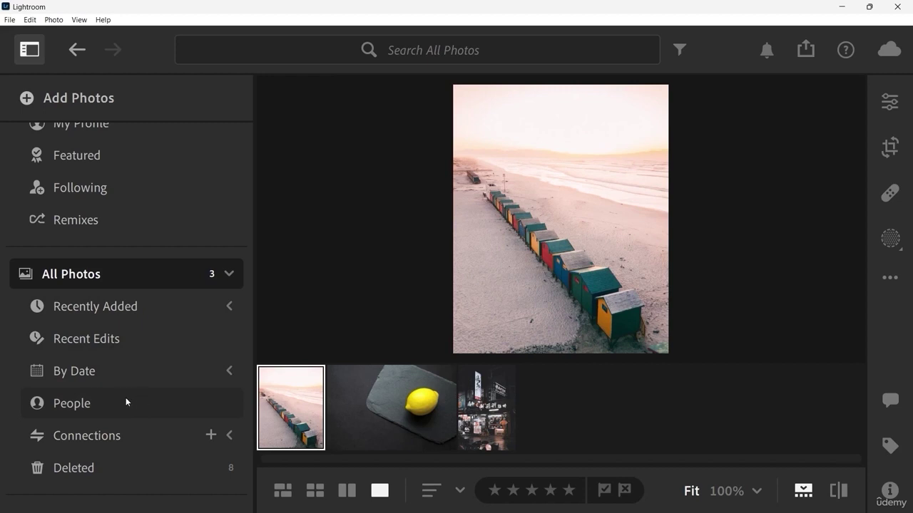
Examine the Recently Added, Recent Edits, By Date and People subcategories of All Photos.
{"action": "left_click", "coordinate": [105, 307]}
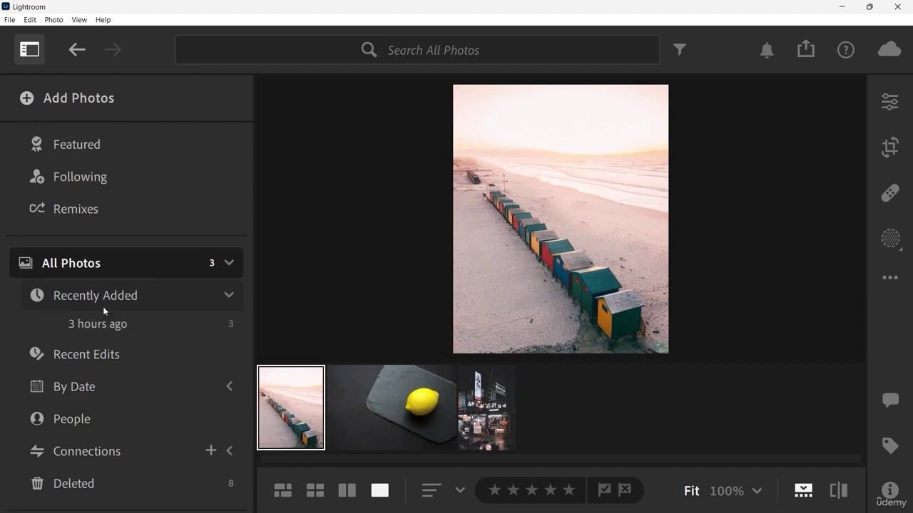
{"action": "left_click", "coordinate": [91, 359]}
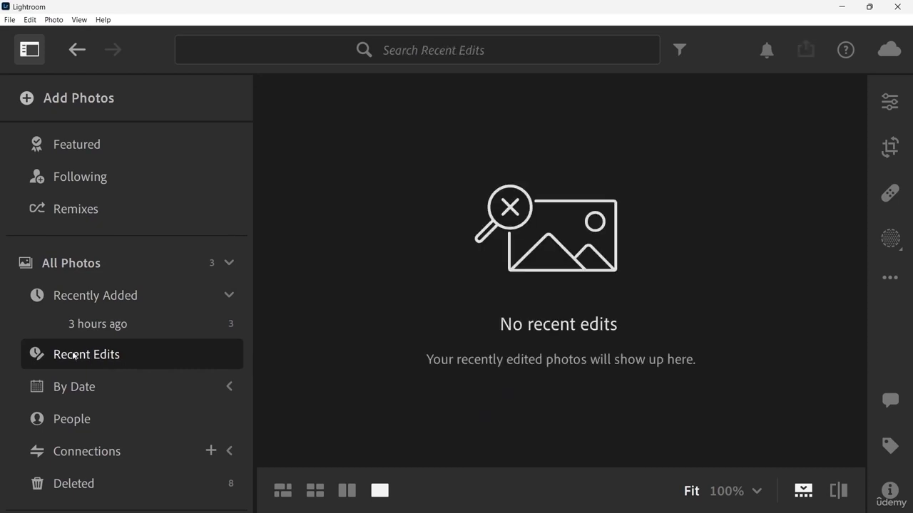
{"action": "left_click", "coordinate": [118, 393]}
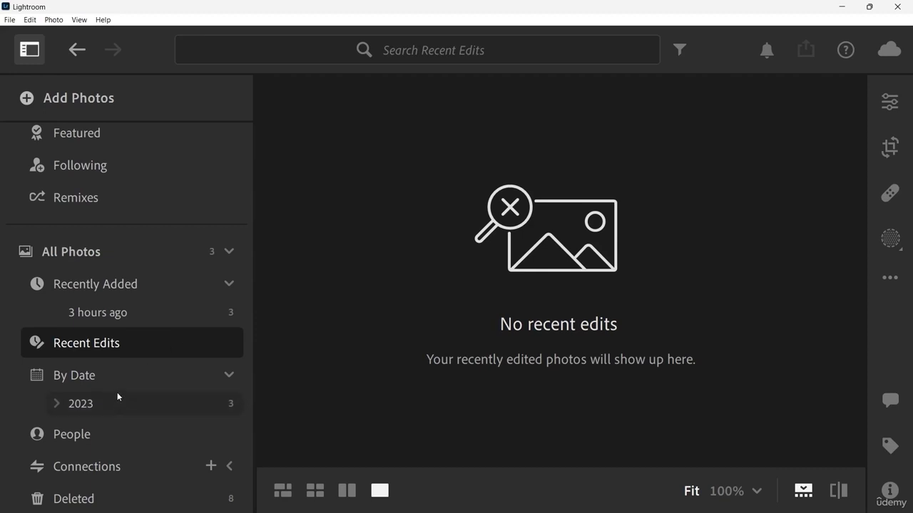
{"action": "left_click", "coordinate": [111, 438]}
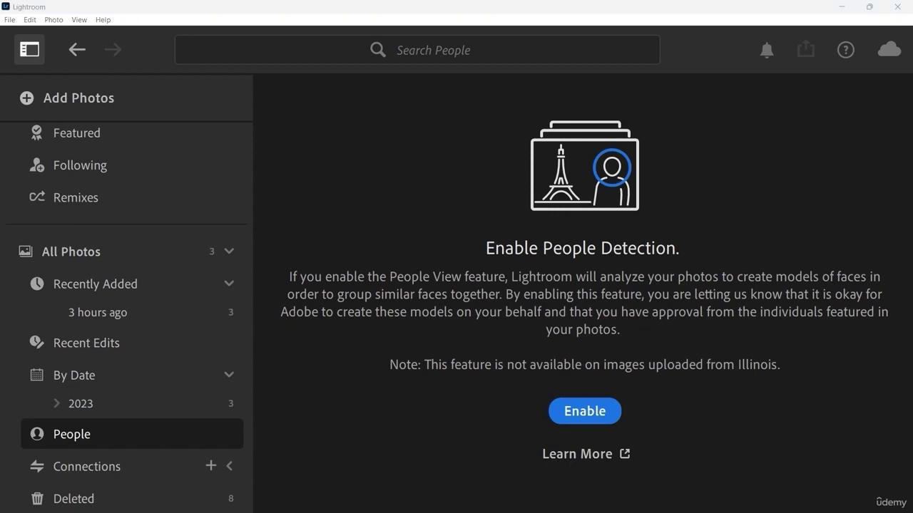
Return to All Photos with the sidebar hidden and preview the photos in both grid layouts.
{"action": "left_click", "coordinate": [98, 260]}
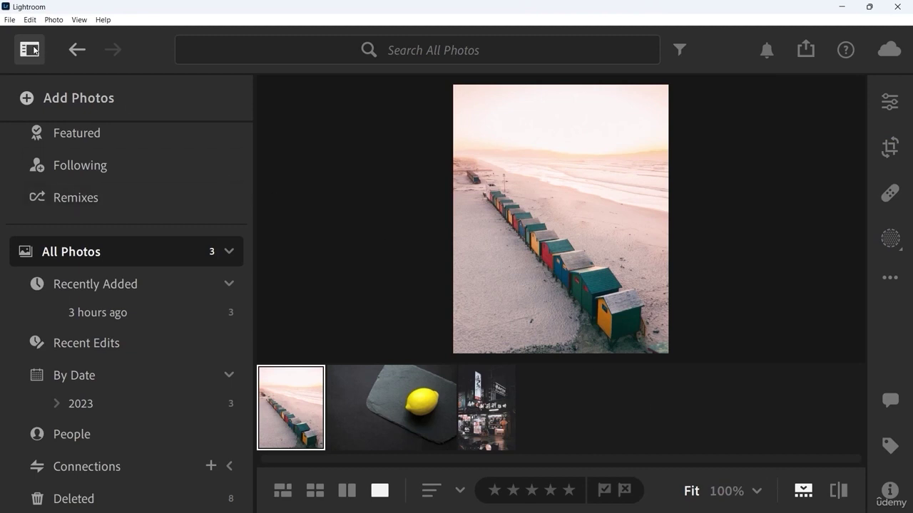
{"action": "left_click", "coordinate": [30, 49]}
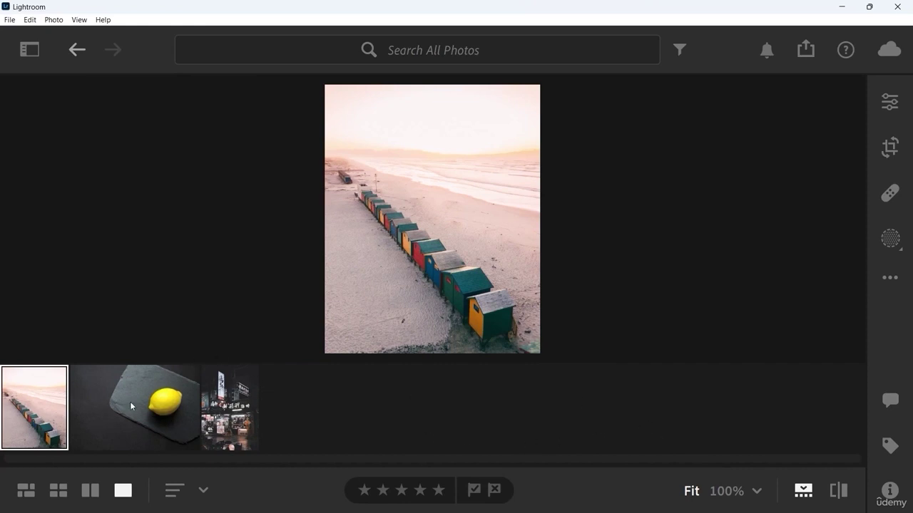
{"action": "left_click", "coordinate": [26, 491]}
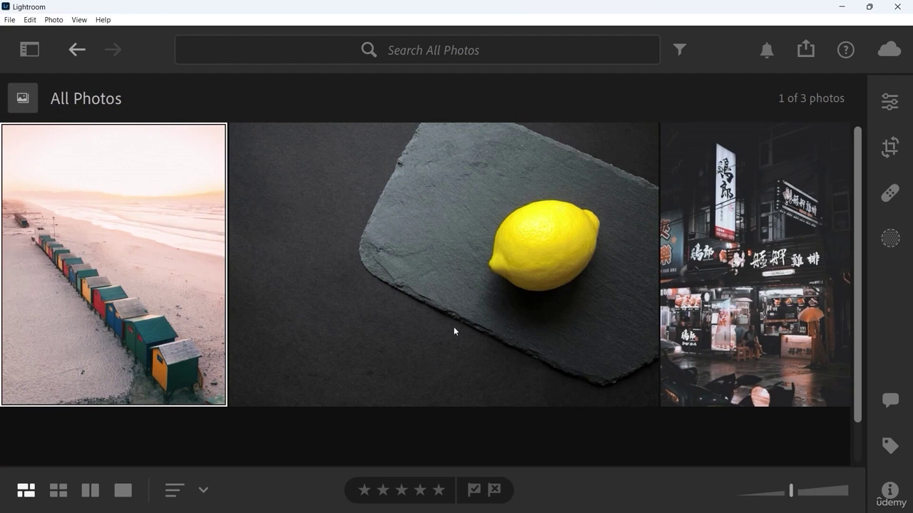
{"action": "left_click", "coordinate": [59, 492]}
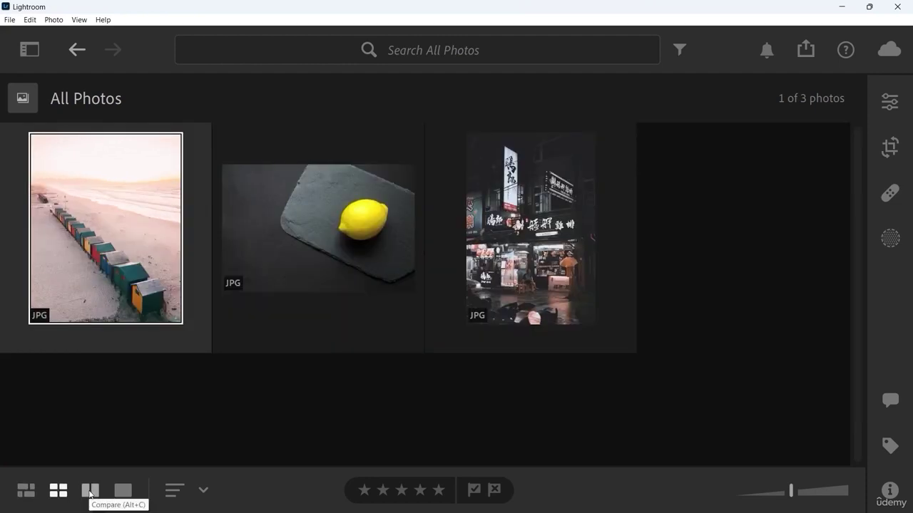
Open the Compare view without taking the tour and preview the Top/Bottom orientation before restoring the side-by-side layout.
{"action": "left_click", "coordinate": [90, 492]}
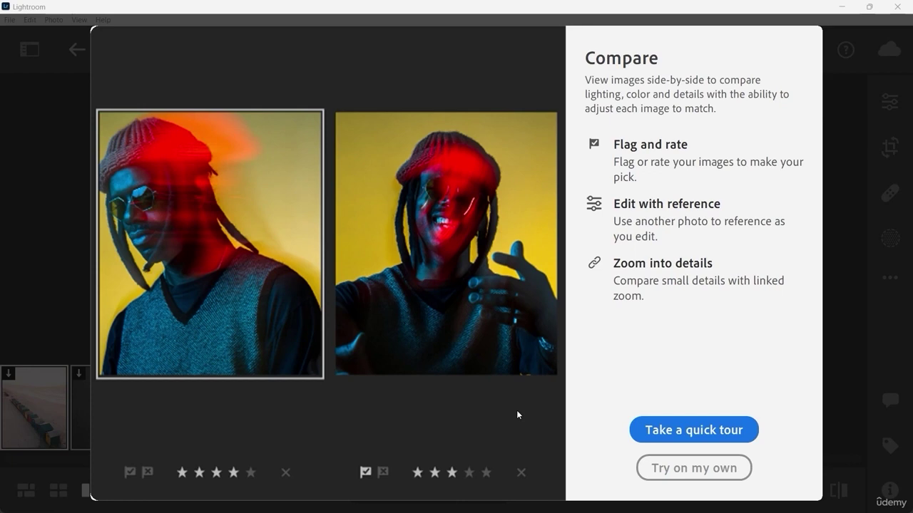
{"action": "left_click", "coordinate": [689, 469]}
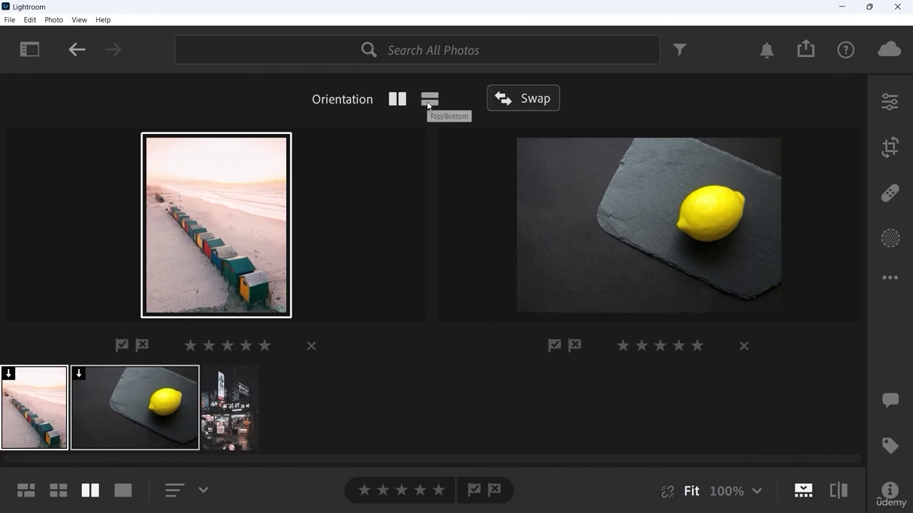
{"action": "left_click", "coordinate": [428, 102]}
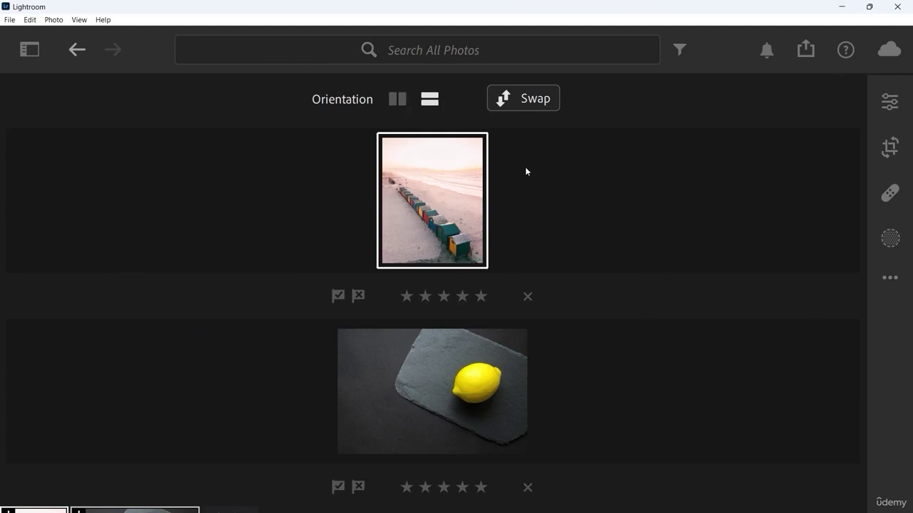
{"action": "left_click", "coordinate": [400, 100]}
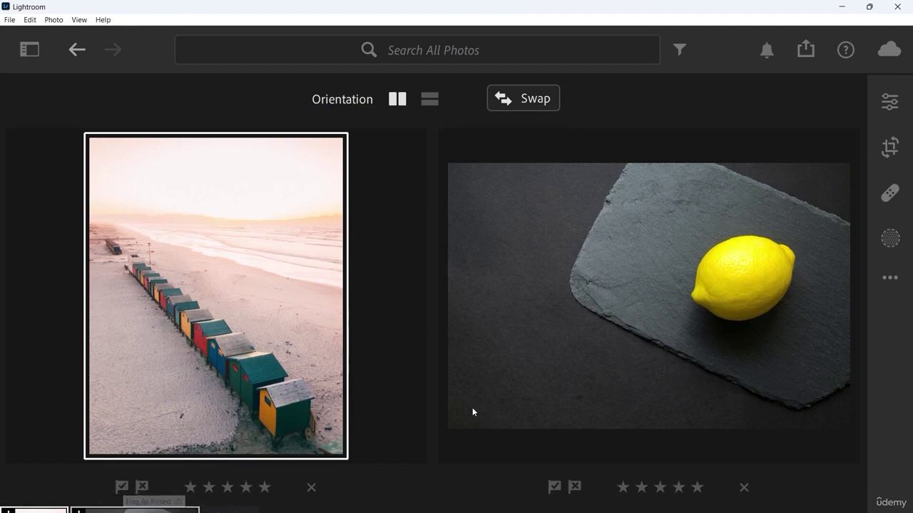
Replace the beach photo in the comparison with the night street photo and clear that slot again.
{"action": "key", "text": "Right"}
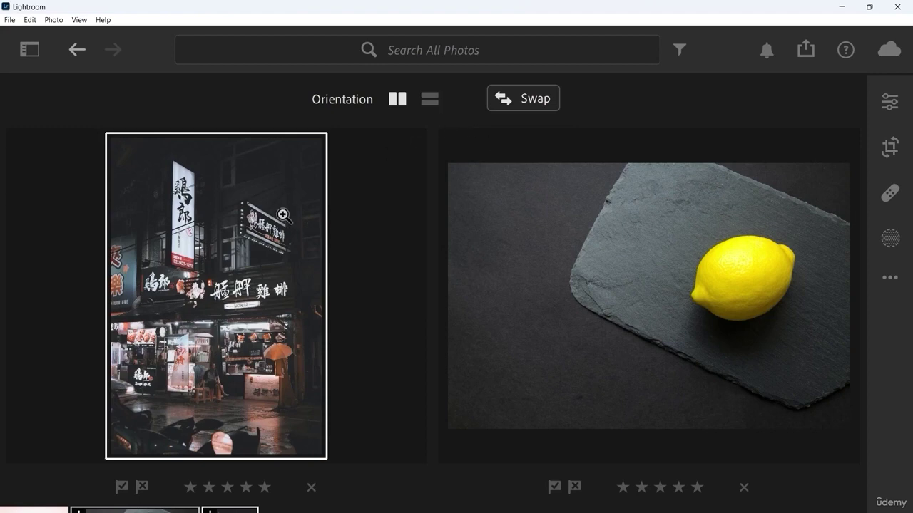
{"action": "left_click", "coordinate": [311, 488]}
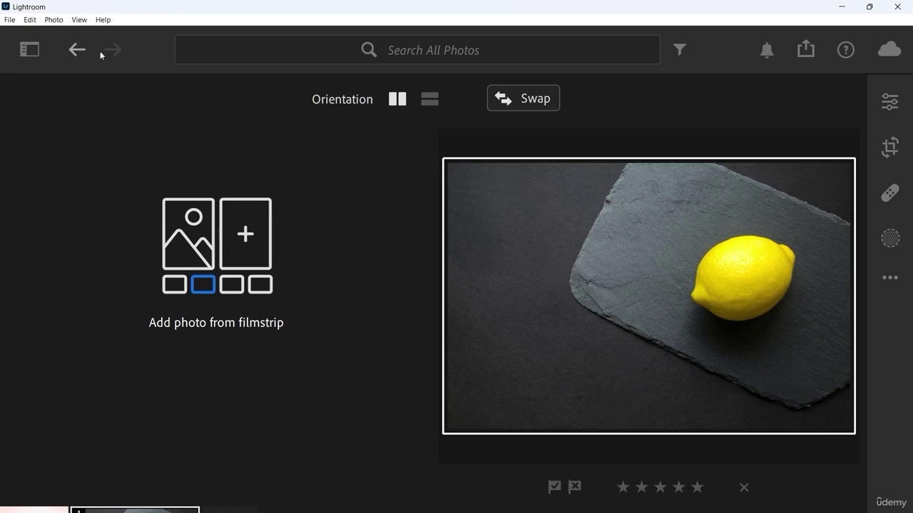
Leave the comparison, then reopen Compare with the night street and lemon photos and bring the cut-off filmstrip and toolbar back on screen.
{"action": "left_click", "coordinate": [77, 50]}
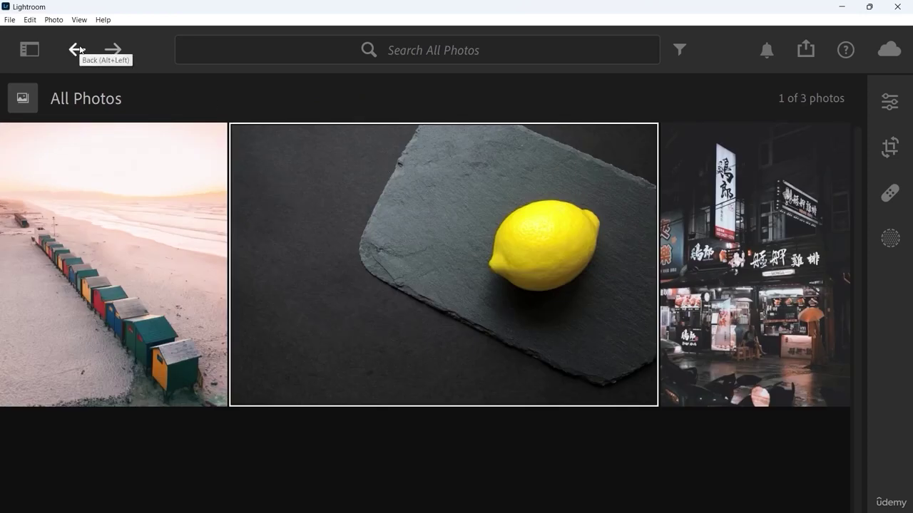
{"action": "key", "text": "p"}
{"action": "key", "text": "d"}
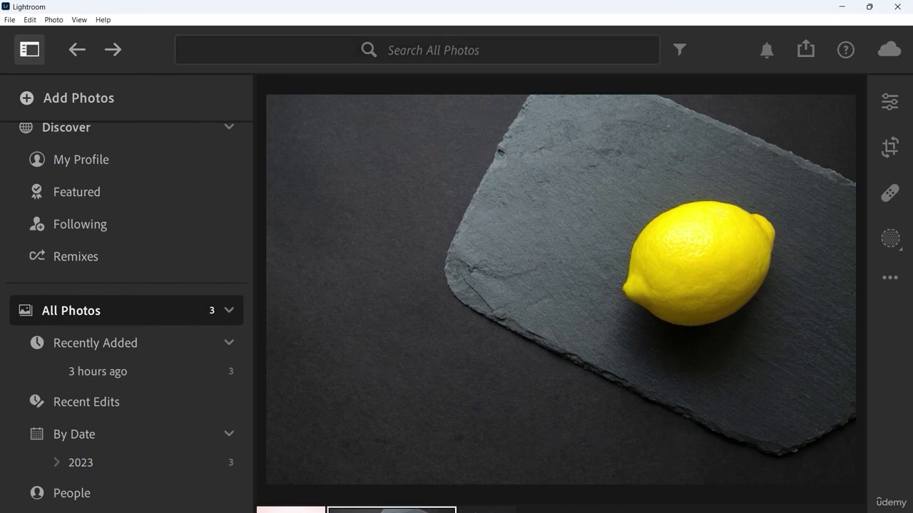
{"action": "key", "text": "c"}
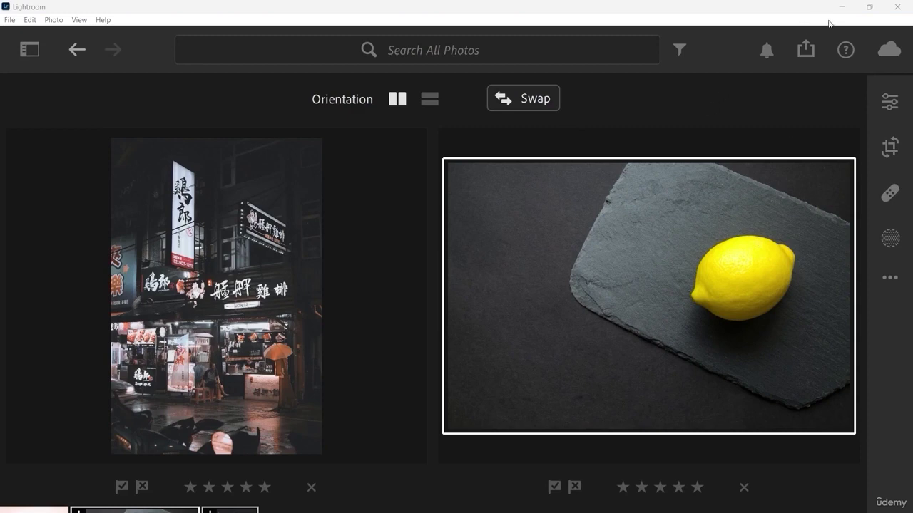
{"action": "double_click", "coordinate": [809, 7]}
{"action": "double_click", "coordinate": [800, 43]}
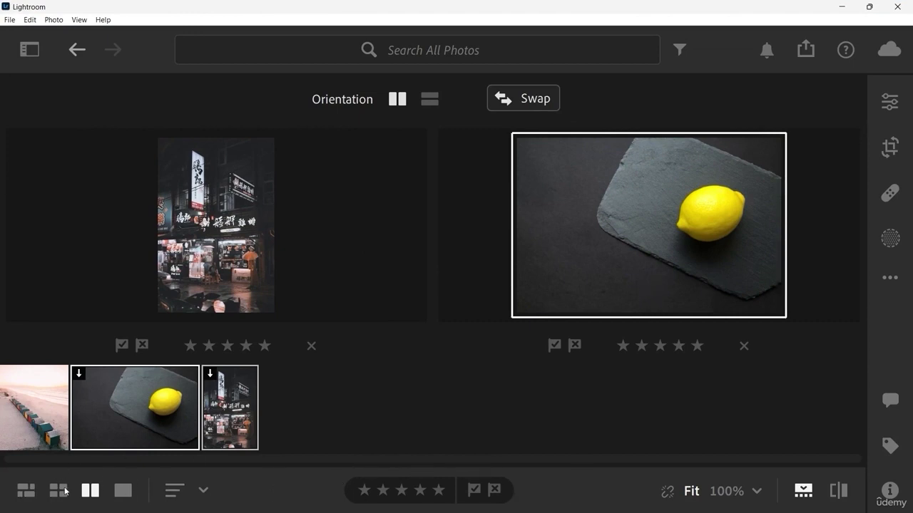
Examine the photo sorting options and preview the lemon photo at 400% zoom before restoring Fit.
{"action": "left_click", "coordinate": [203, 490]}
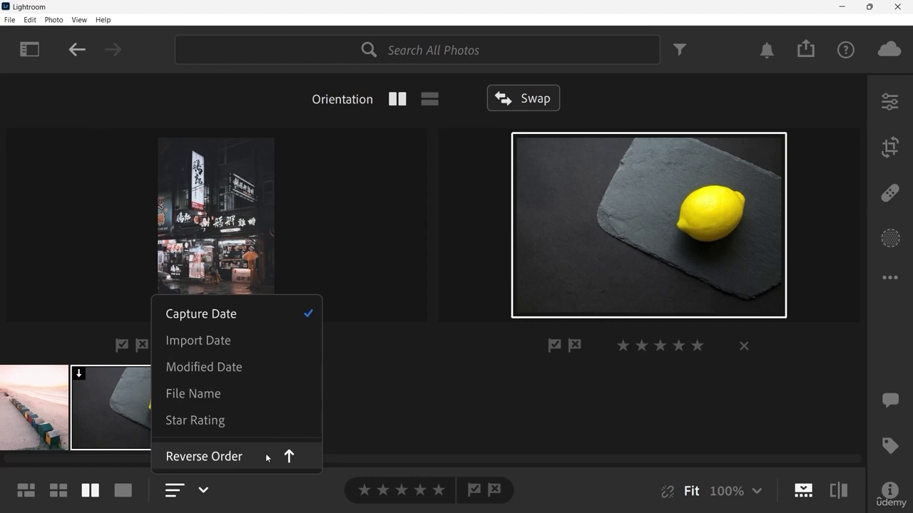
{"action": "left_click", "coordinate": [569, 496]}
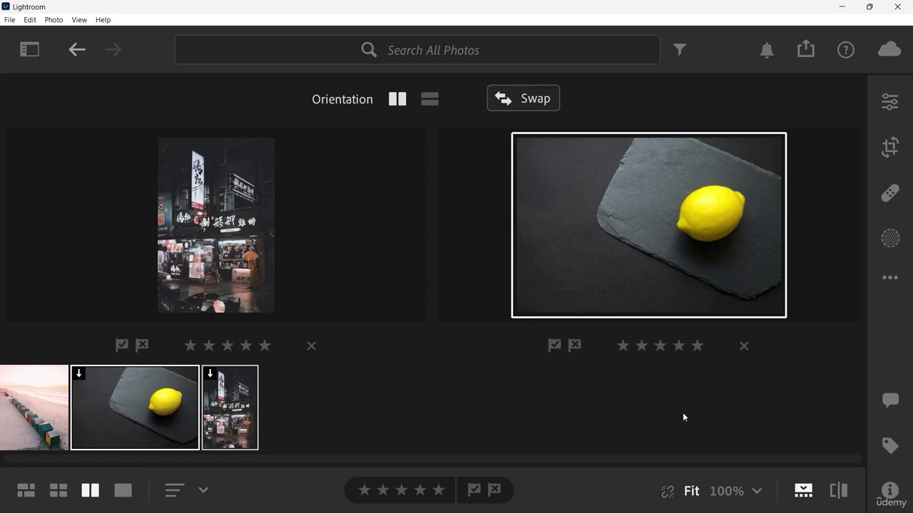
{"action": "left_click", "coordinate": [757, 492]}
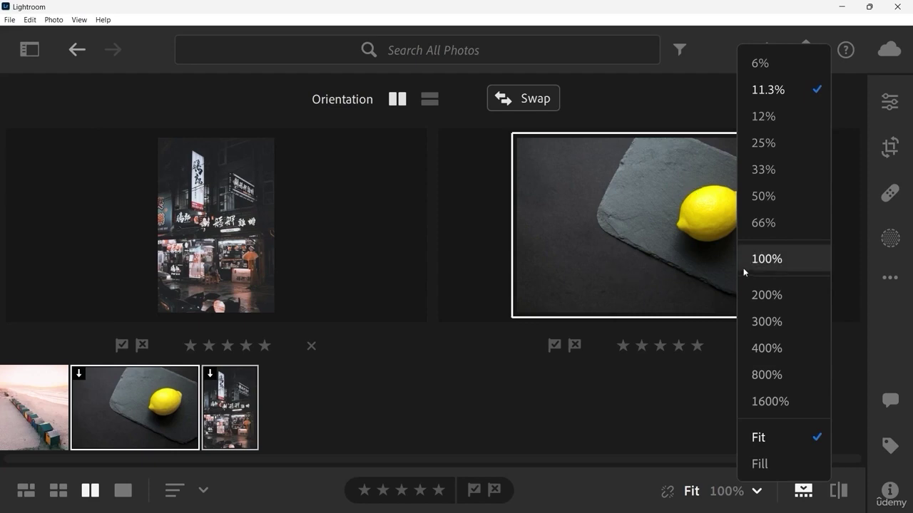
{"action": "left_click", "coordinate": [774, 347]}
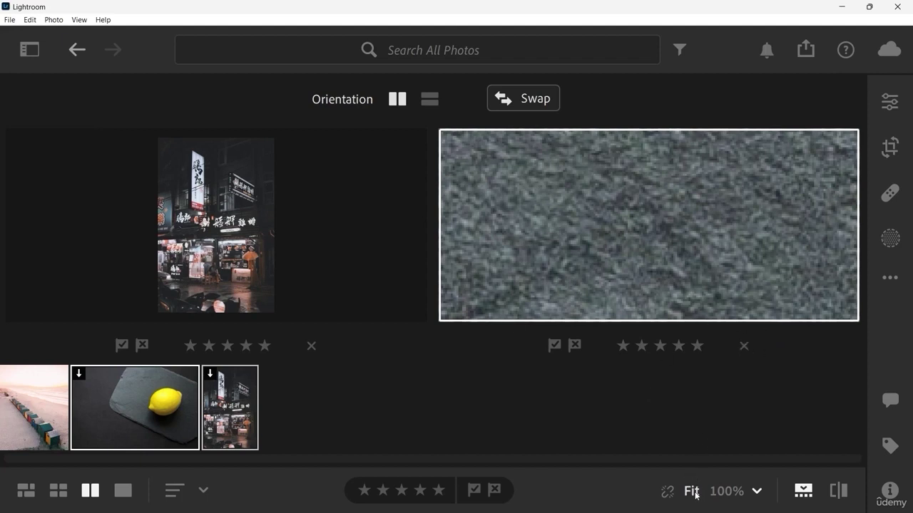
{"action": "left_click", "coordinate": [691, 492]}
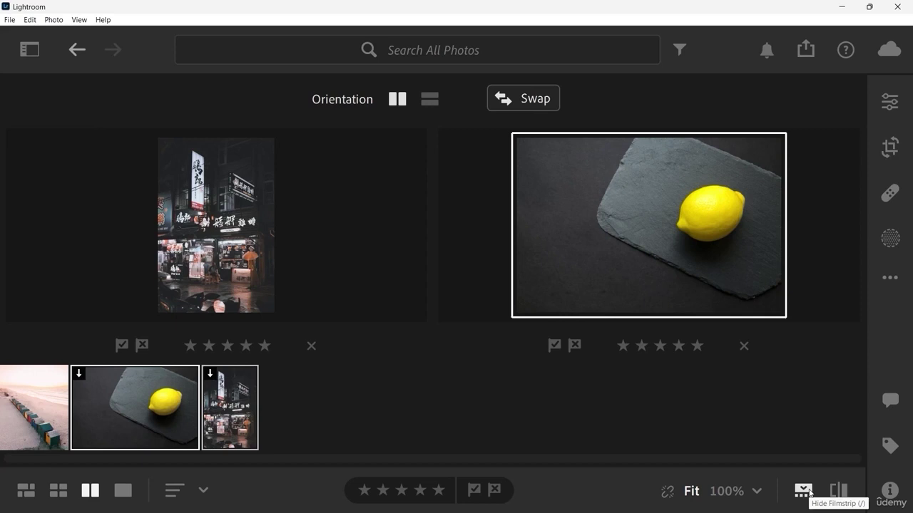
Hide the filmstrip below the compared photos and show it again.
{"action": "left_click", "coordinate": [810, 493]}
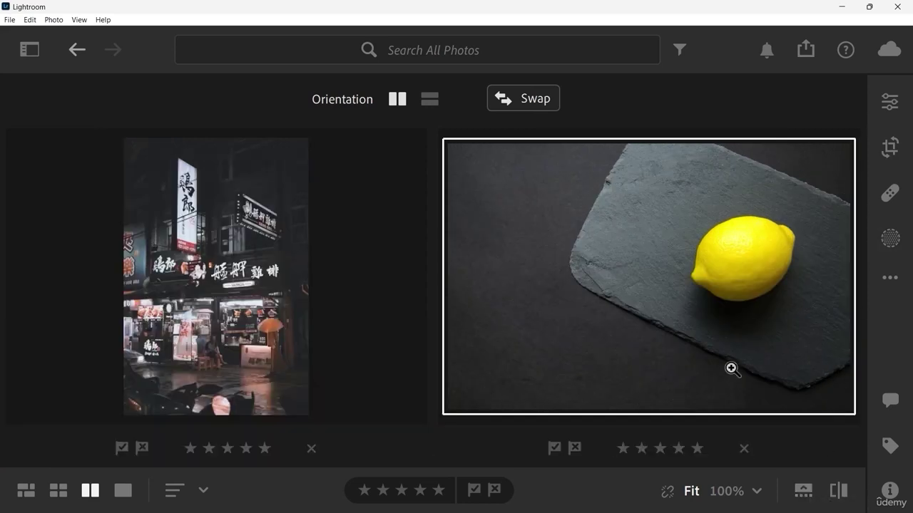
{"action": "left_click", "coordinate": [804, 491]}
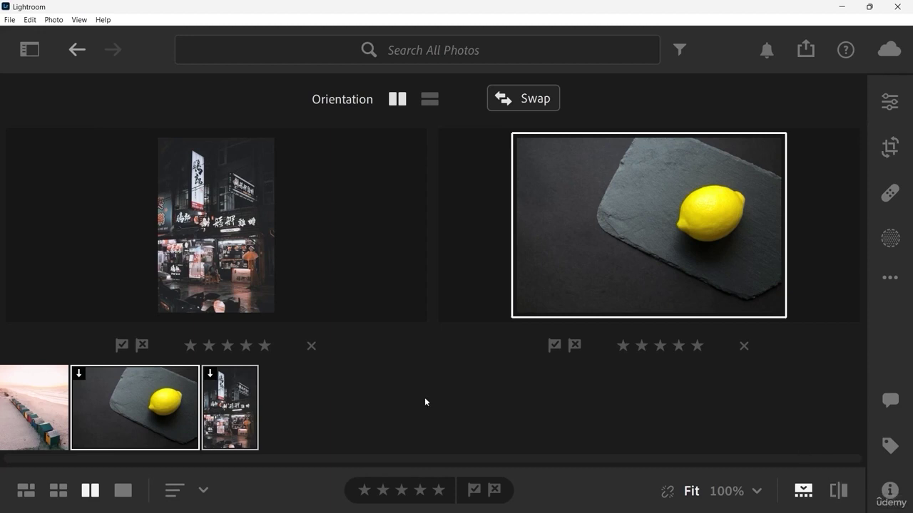
Alternate the beach and lemon photos beside the night street photo, then arrange the comparison with the beach photo first and the night street photo second.
{"action": "left_click", "coordinate": [41, 397]}
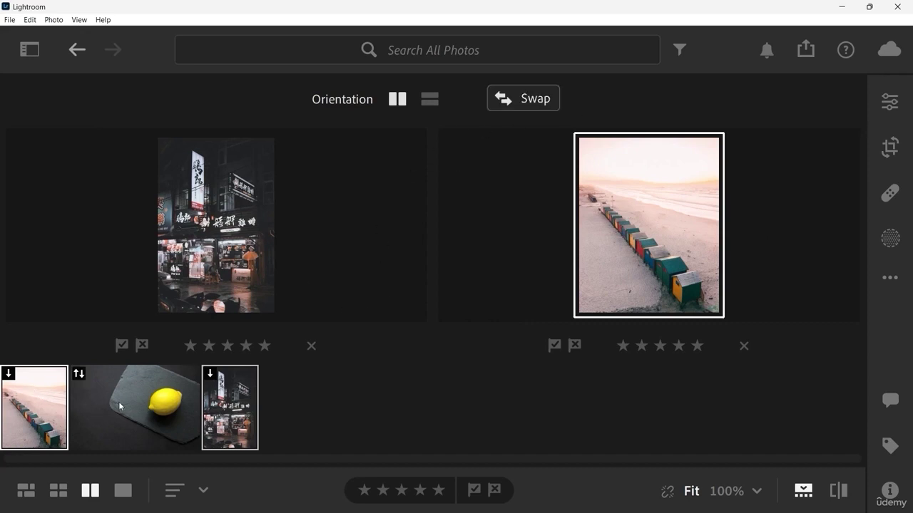
{"action": "left_click", "coordinate": [193, 404]}
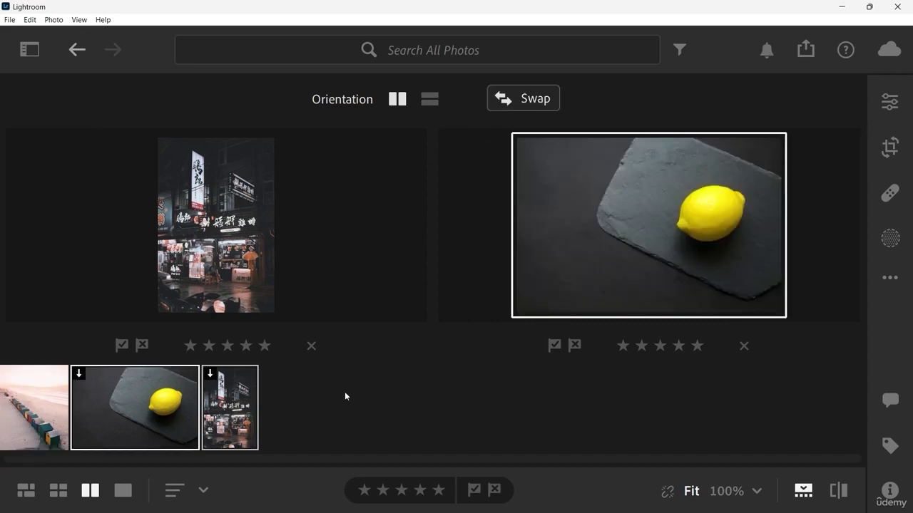
{"action": "left_click", "coordinate": [26, 404]}
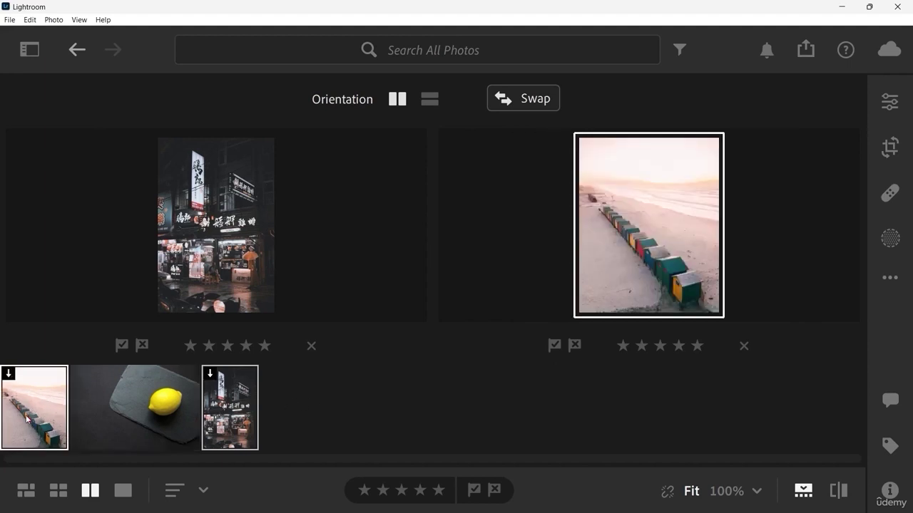
{"action": "left_click_drag", "start_coordinate": [33, 406], "coordinate": [348, 261]}
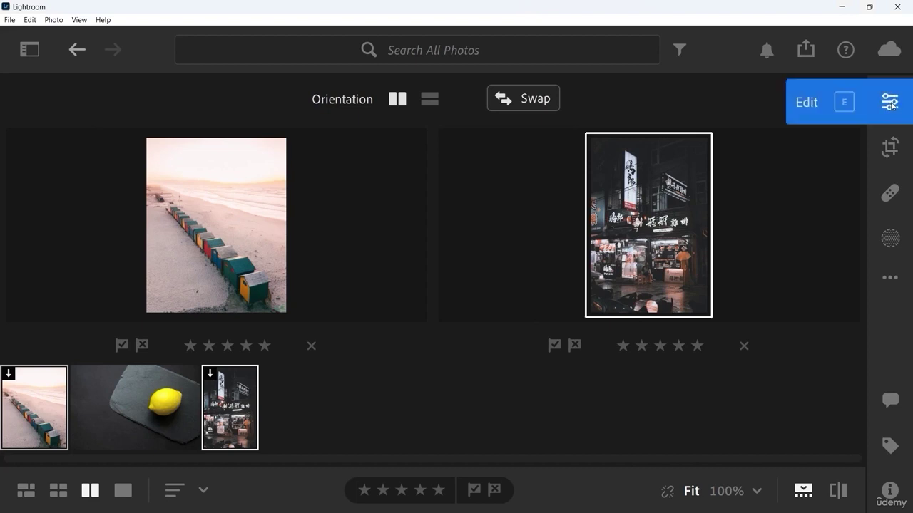
Examine the Edit adjustments, dismissing the Photos panel tip, and view the Crop & Rotate controls for the night street photo.
{"action": "left_click", "coordinate": [890, 103]}
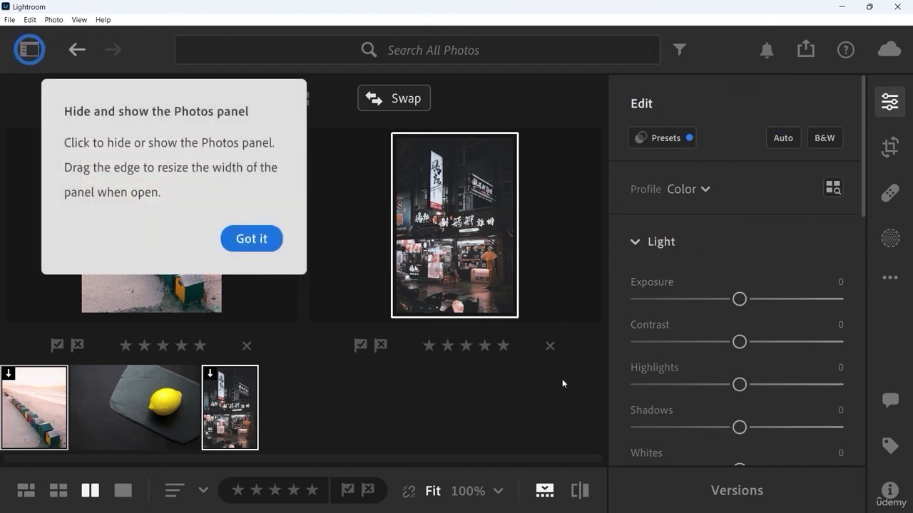
{"action": "left_click", "coordinate": [251, 239]}
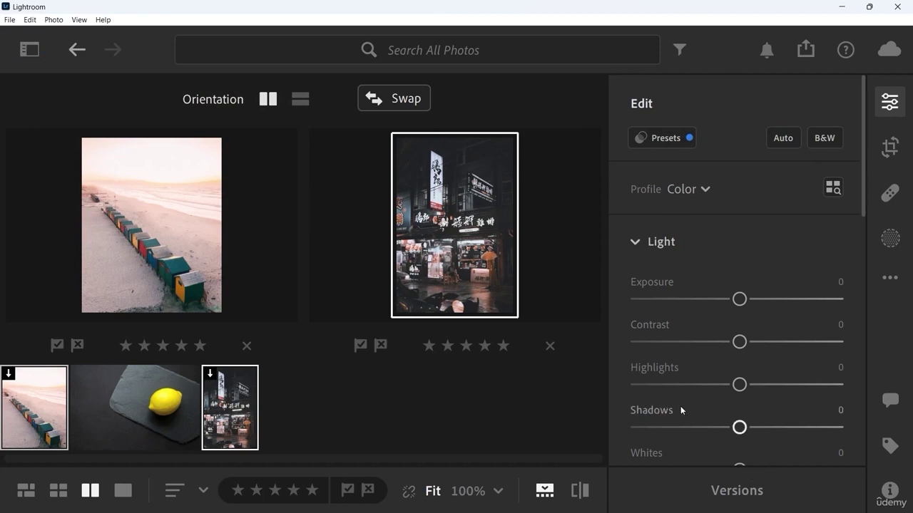
{"action": "left_click", "coordinate": [890, 149]}
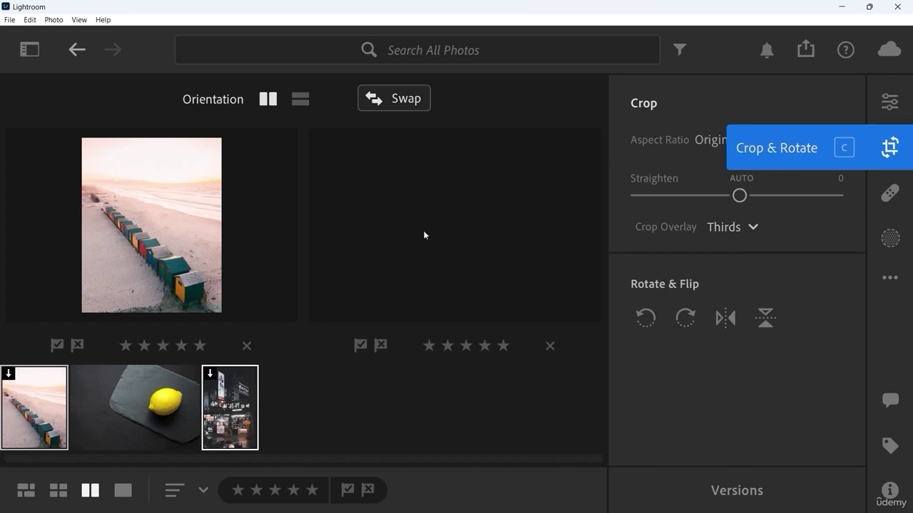
View the Healing tools and the Create New Mask options, dismissing the introductions to both.
{"action": "left_click", "coordinate": [900, 193]}
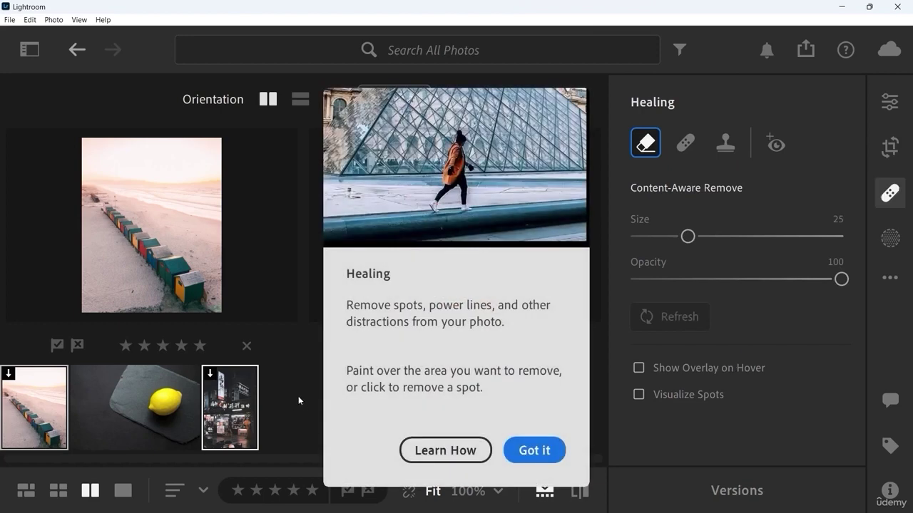
{"action": "left_click", "coordinate": [509, 447]}
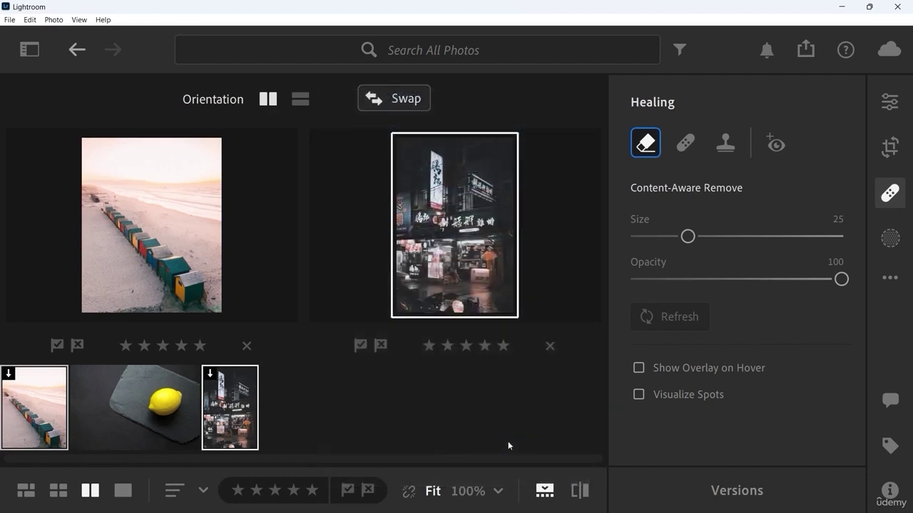
{"action": "left_click", "coordinate": [889, 238]}
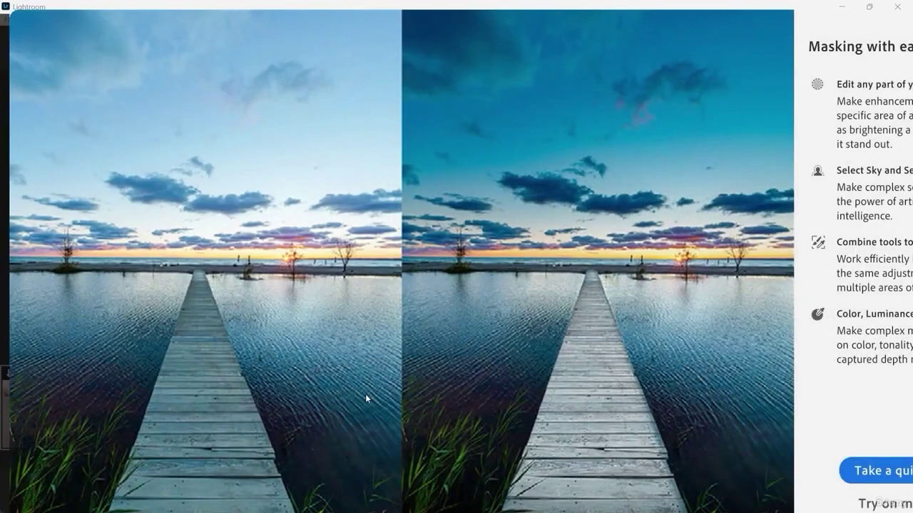
{"action": "left_click", "coordinate": [844, 504]}
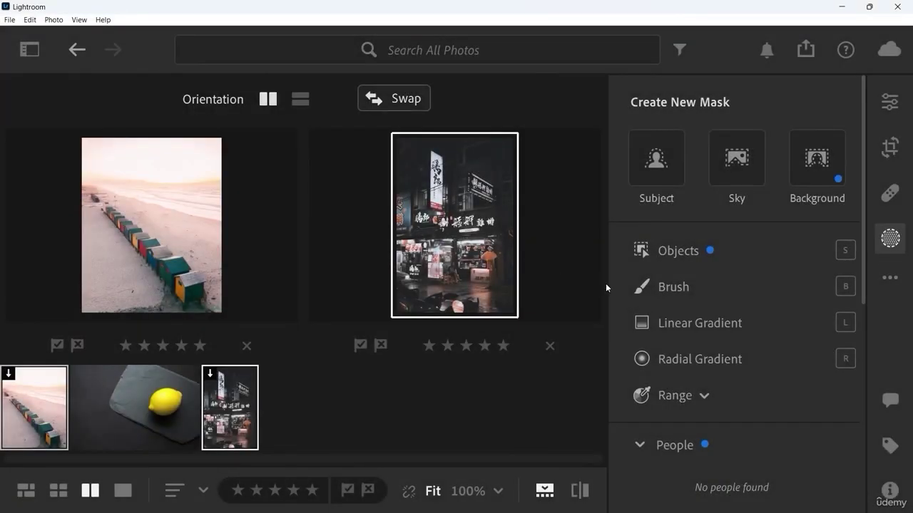
Examine the additional edit-settings commands without applying any, and view the night street photo's activity and keywords.
{"action": "left_click", "coordinate": [891, 279]}
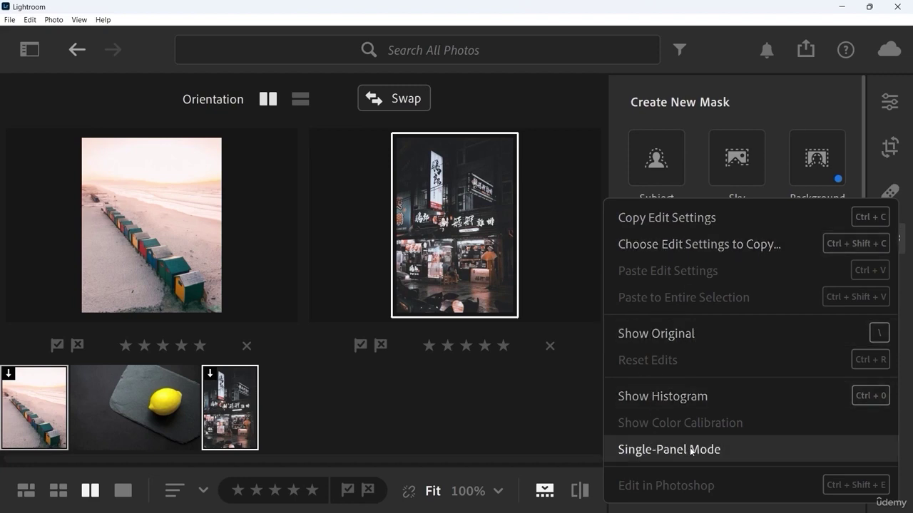
{"action": "left_click", "coordinate": [905, 291]}
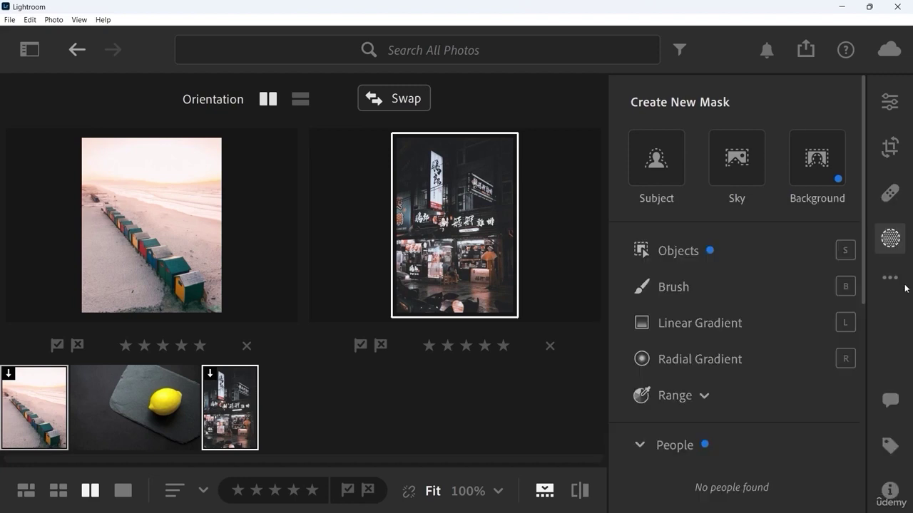
{"action": "left_click", "coordinate": [889, 403]}
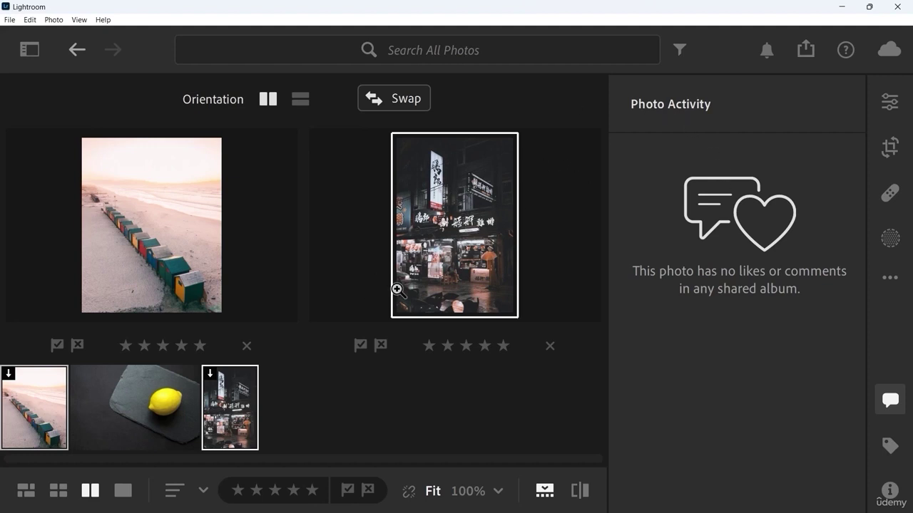
{"action": "left_click", "coordinate": [895, 444]}
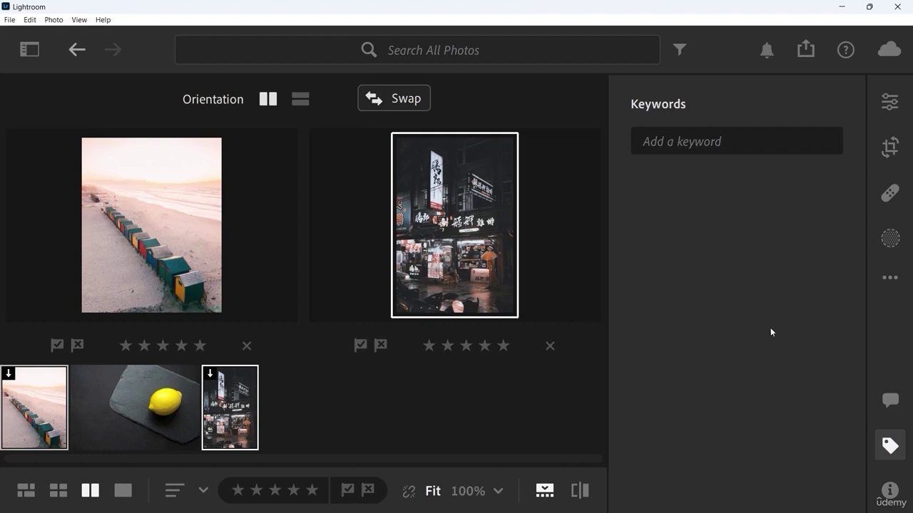
Examine the night street photo's information, from title, caption and copyright to location fields and sync status.
{"action": "left_click", "coordinate": [900, 502]}
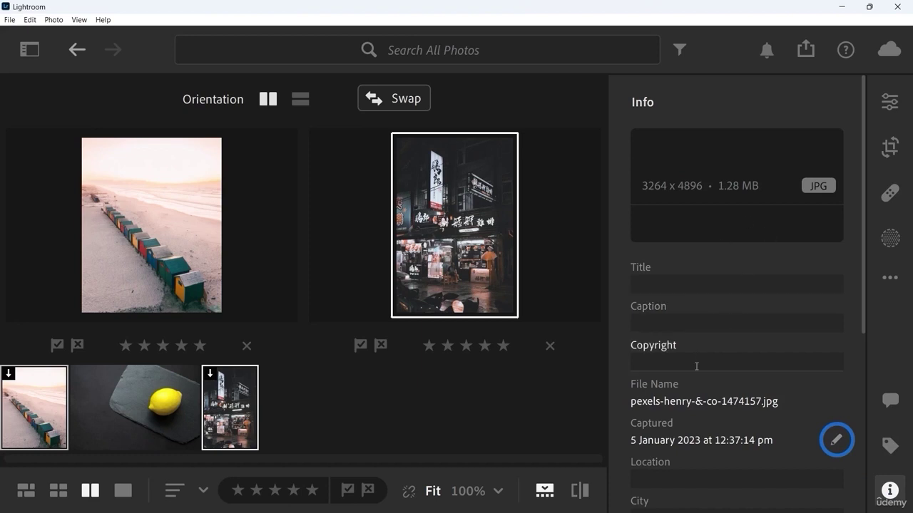
{"action": "scroll", "coordinate": [696, 366], "scroll_direction": "down", "scroll_amount": 2}
{"action": "scroll", "coordinate": [701, 366], "scroll_direction": "down", "scroll_amount": 2}
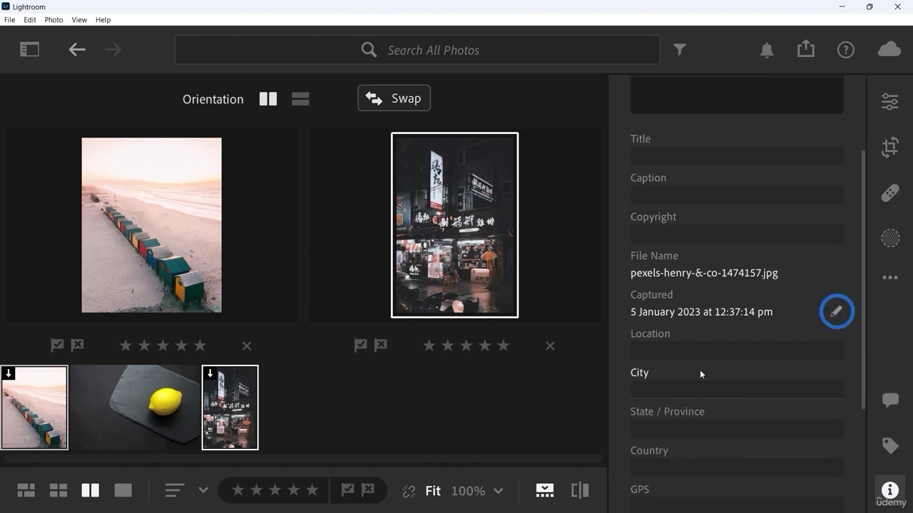
{"action": "scroll", "coordinate": [701, 370], "scroll_direction": "down", "scroll_amount": 2}
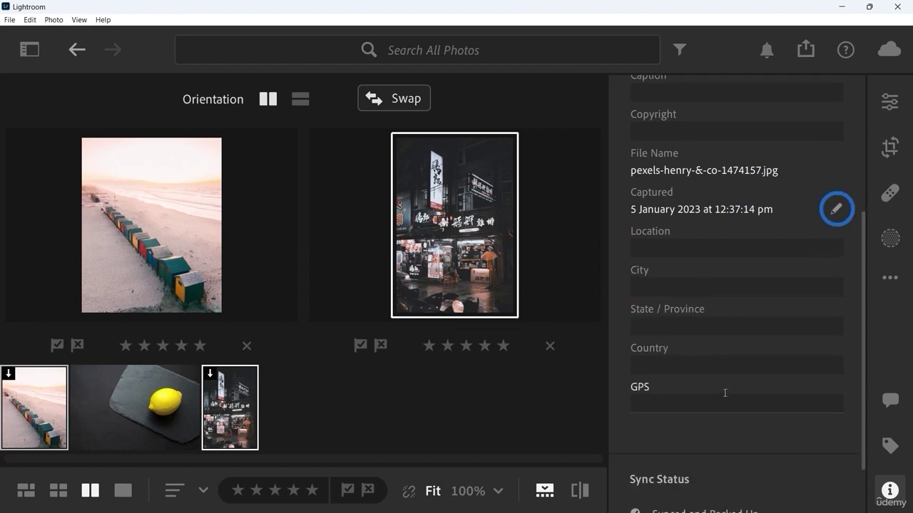
{"action": "scroll", "coordinate": [715, 421], "scroll_direction": "down", "scroll_amount": 2}
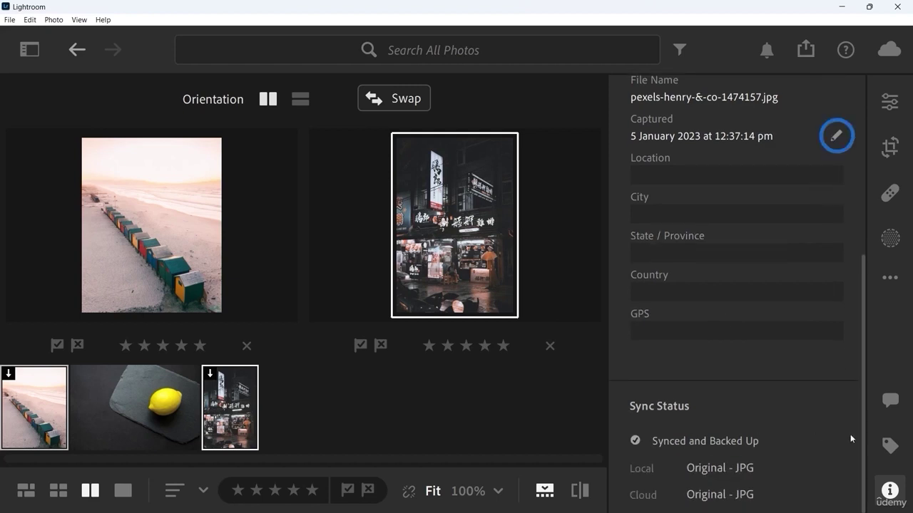
{"action": "scroll", "coordinate": [799, 430], "scroll_direction": "up", "scroll_amount": 4}
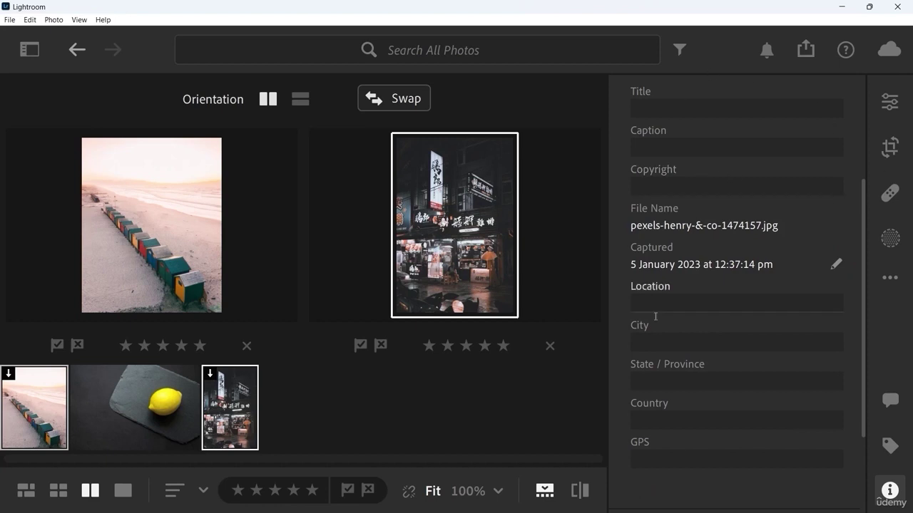
{"action": "scroll", "coordinate": [723, 360], "scroll_direction": "up", "scroll_amount": 3}
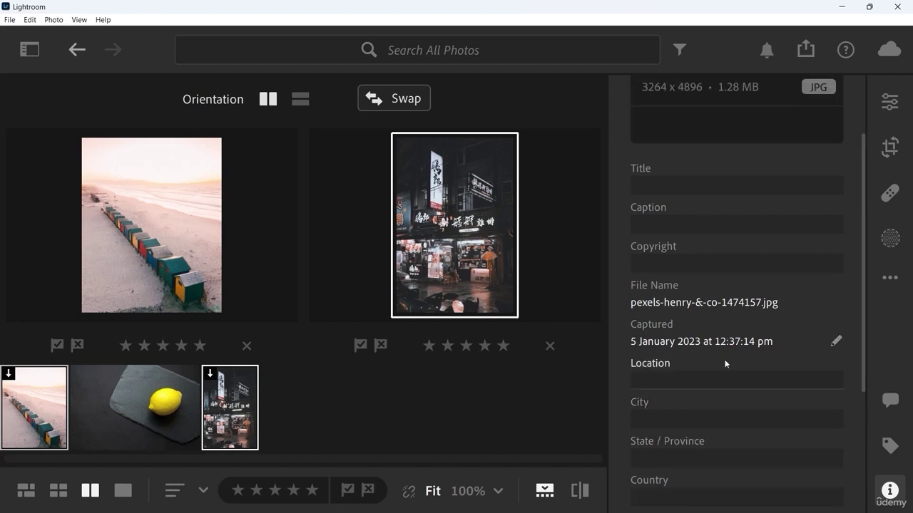